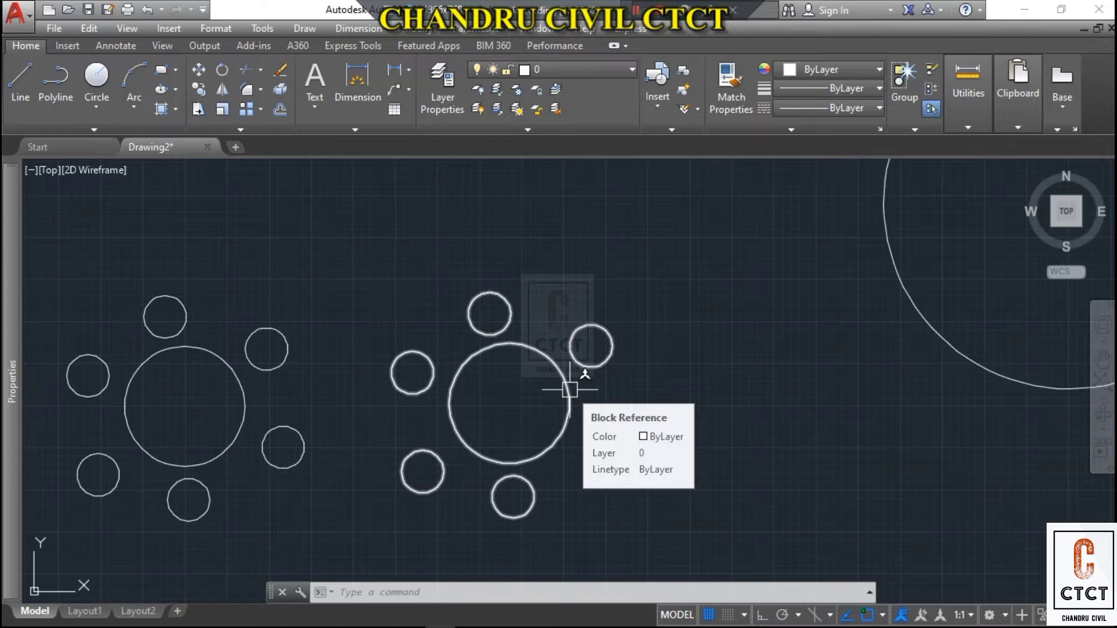
Step: Open the right-hand dining table block in the Block Editor
scroll(759, 356, down, 4)
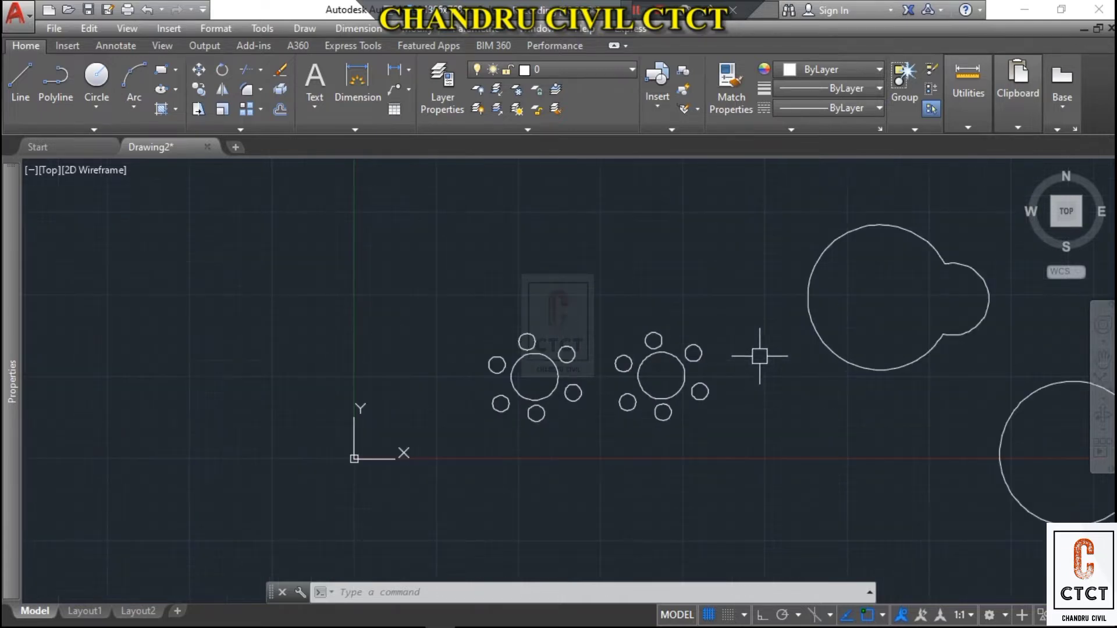
middle_drag(759, 356, 728, 368)
scroll(519, 362, up, 2)
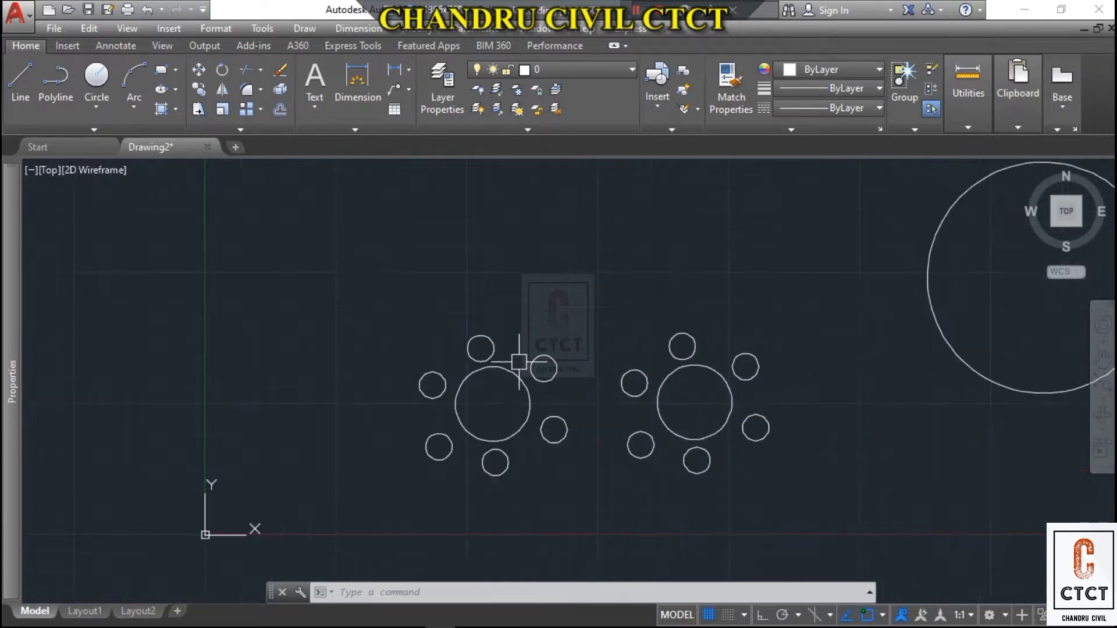
scroll(640, 407, up, 2)
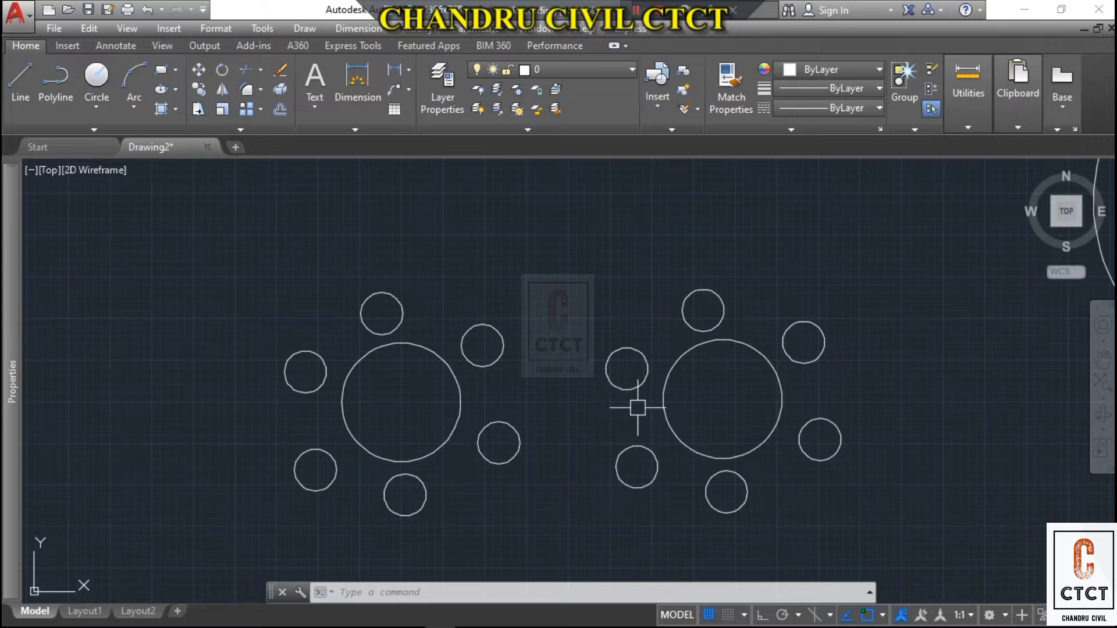
mouse_move(730, 342)
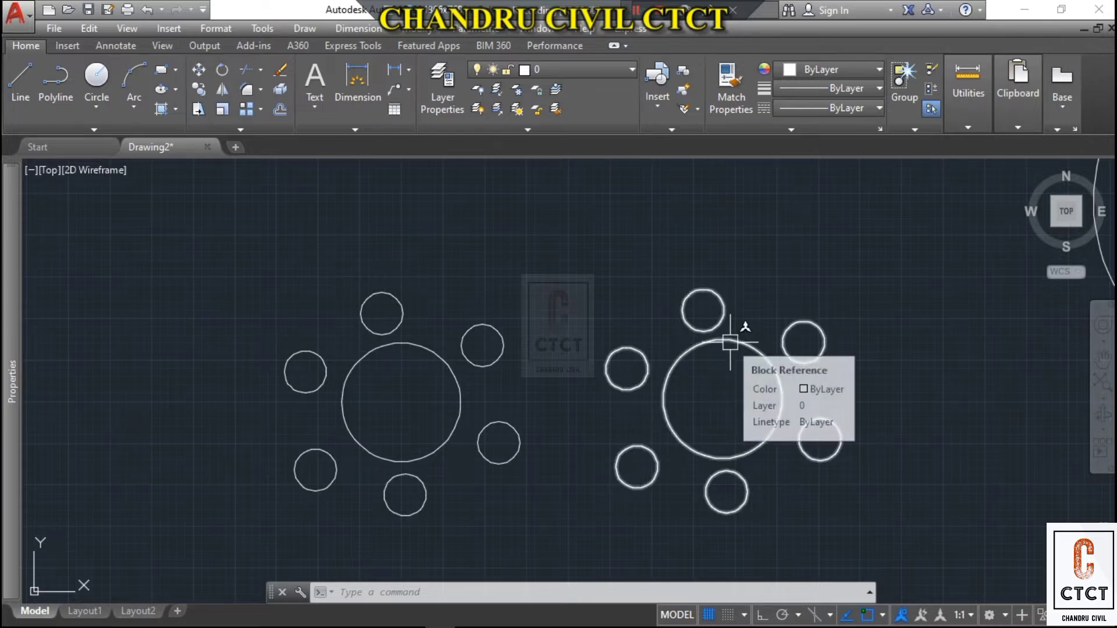
middle_drag(731, 343, 686, 317)
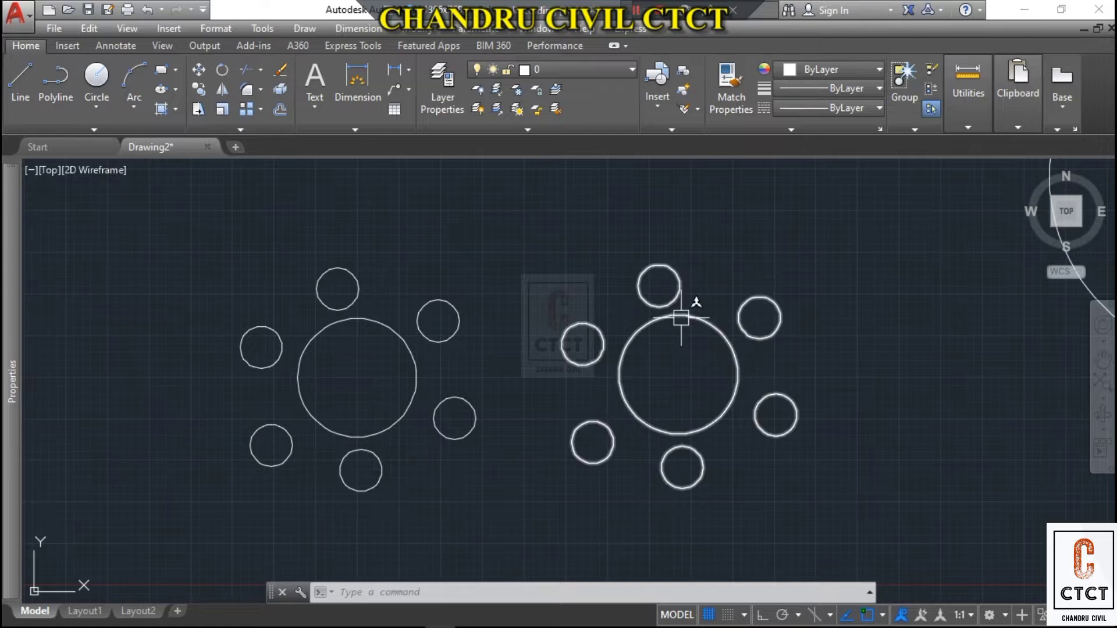
click(681, 318)
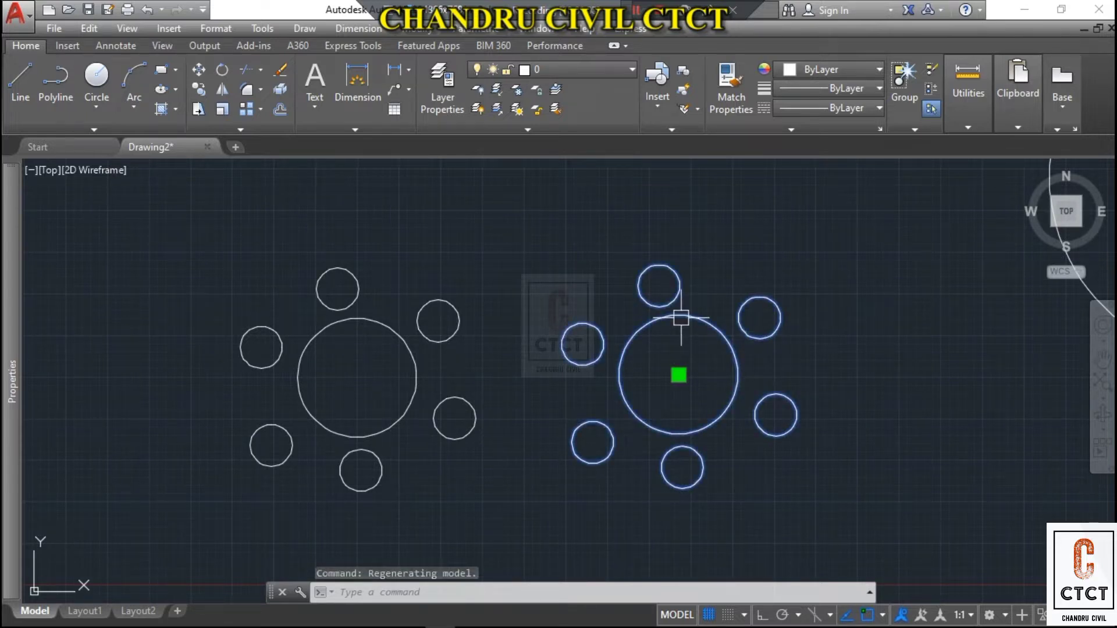
right_click(681, 318)
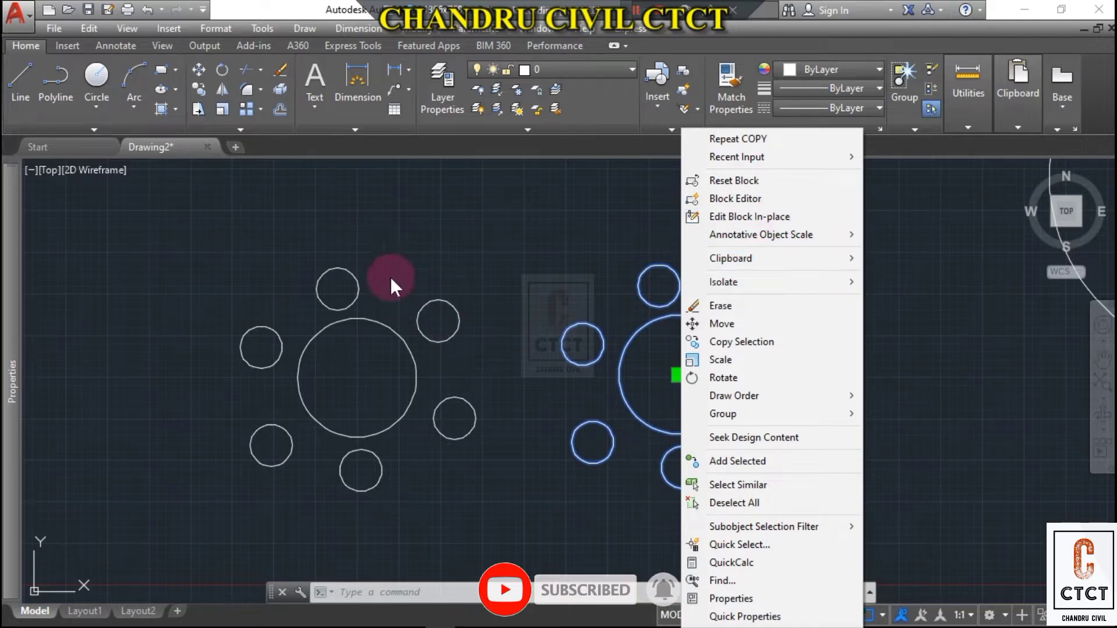
click(755, 199)
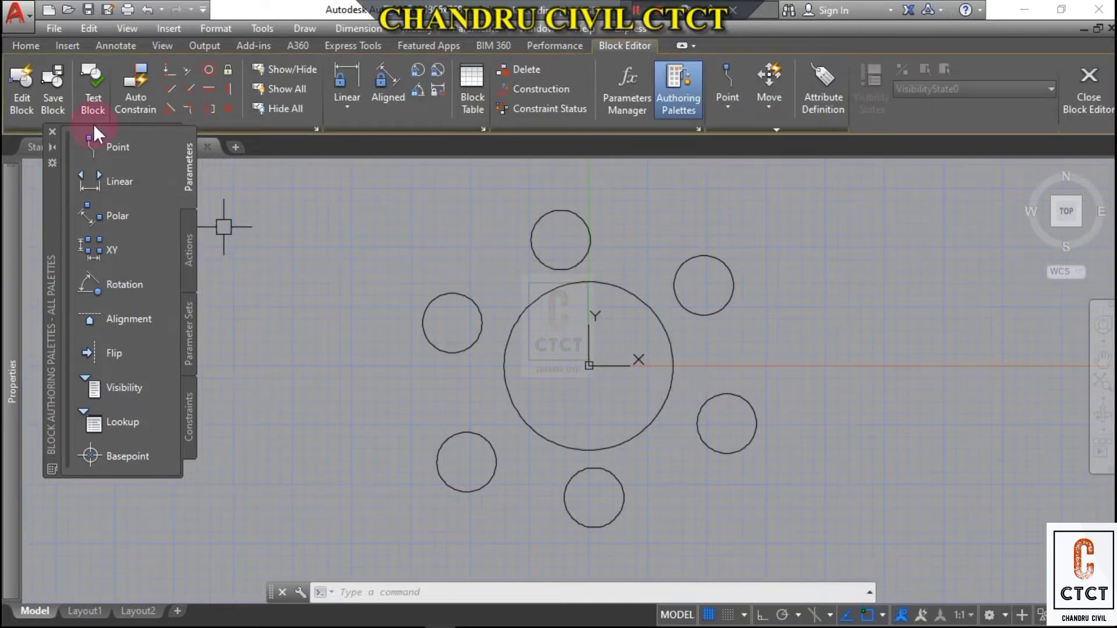
Step: Offset the large table circle slightly inward, picking the offset distance with two points
click(27, 45)
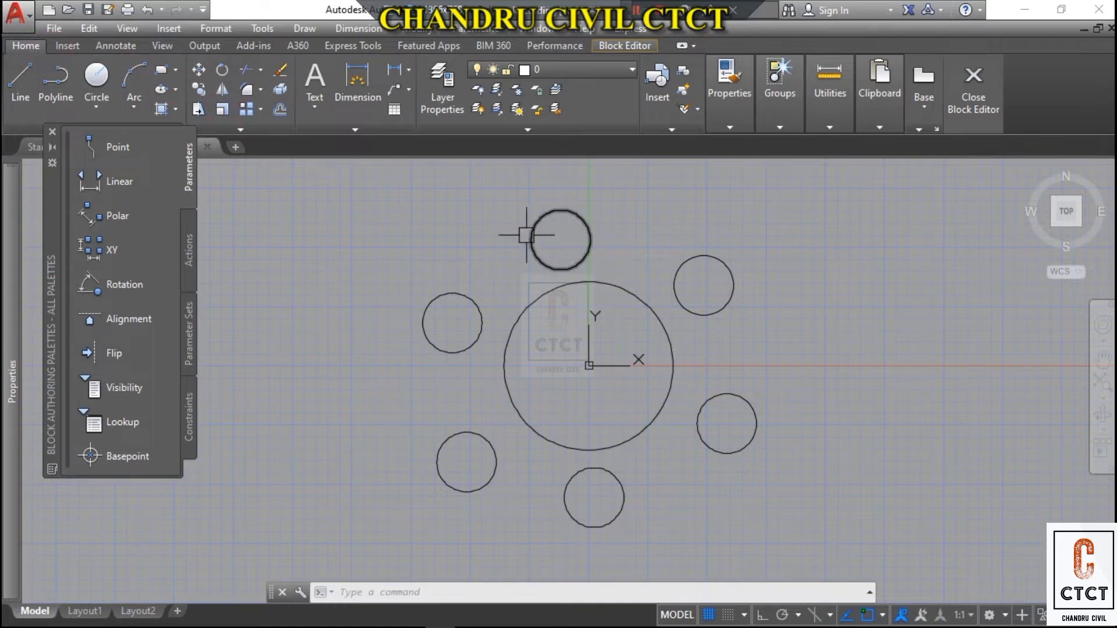
click(632, 297)
scroll(617, 315, up, 2)
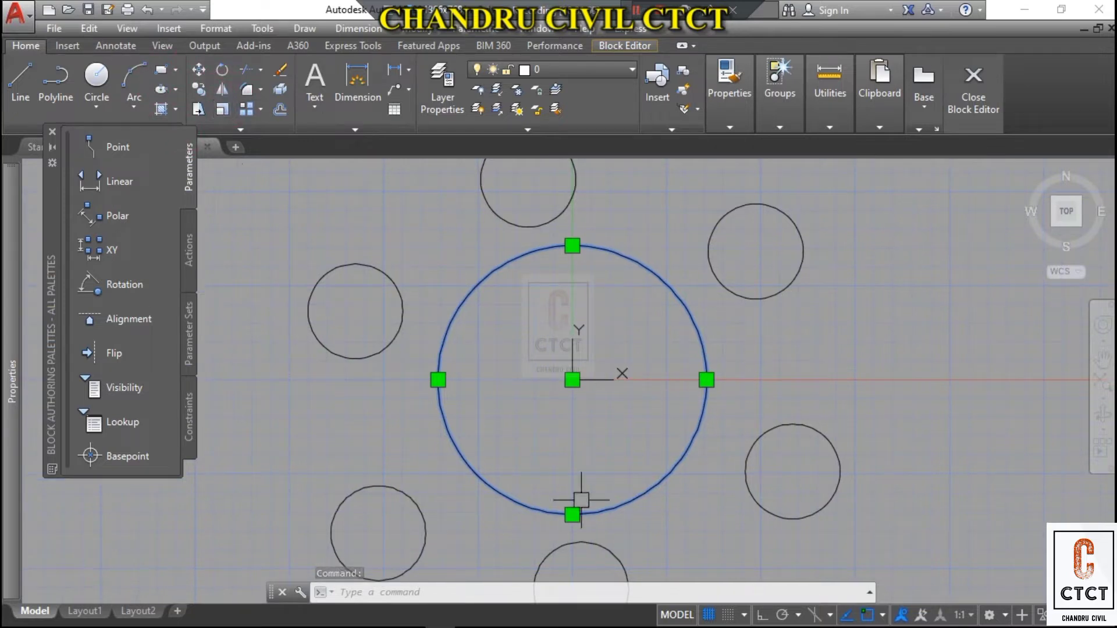
click(280, 109)
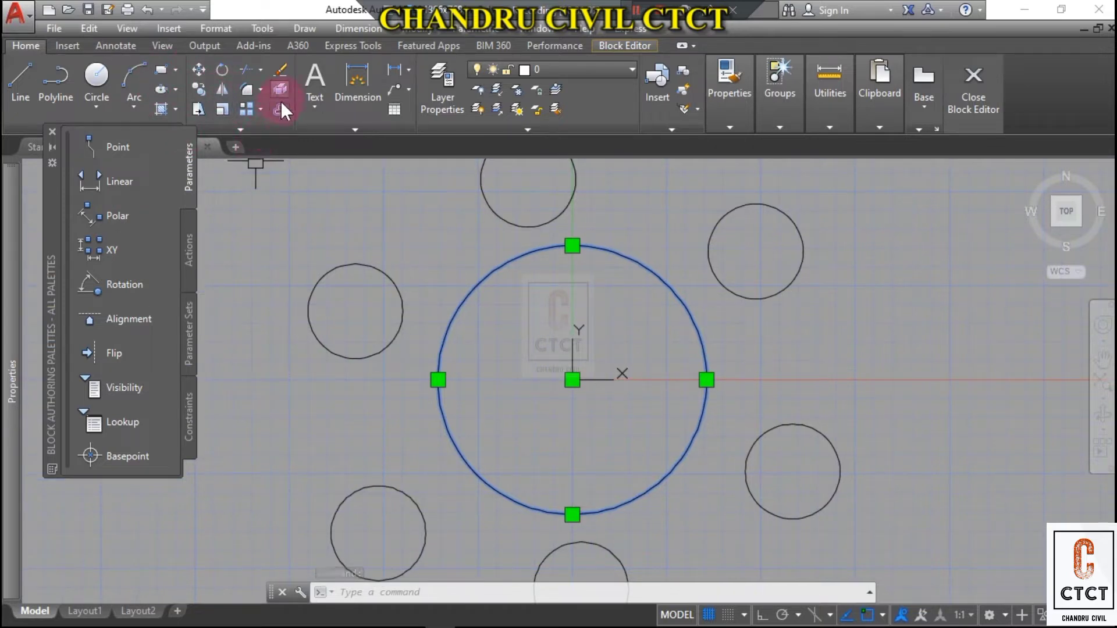
click(636, 258)
click(624, 269)
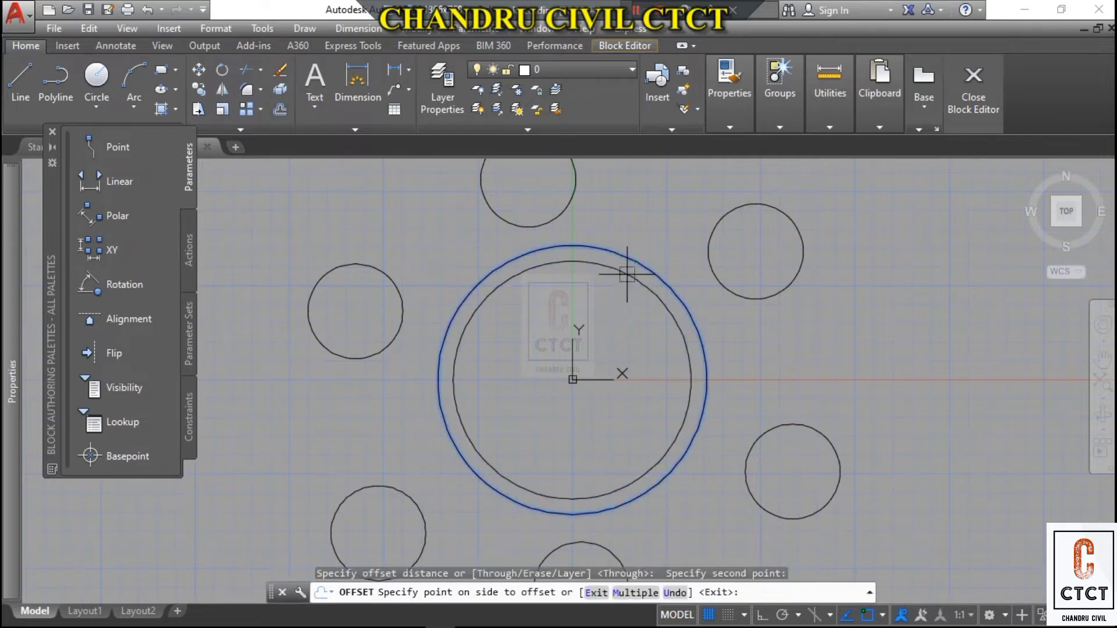
click(625, 276)
Step: Offset the upper-right and lower-left chair circles inward by the same distance
click(710, 250)
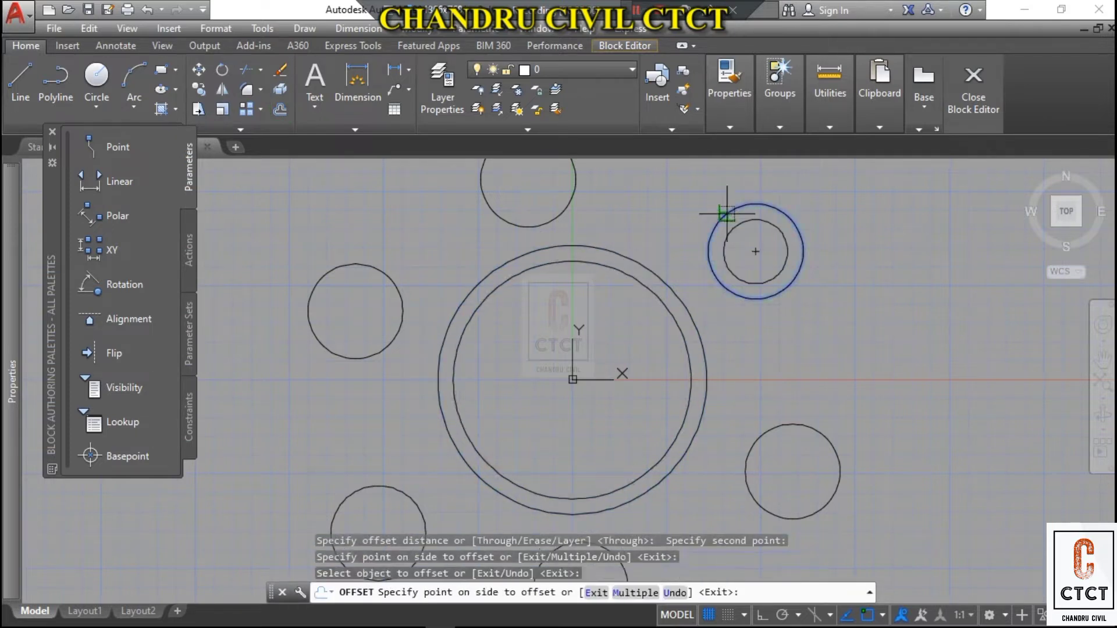
click(757, 242)
click(550, 187)
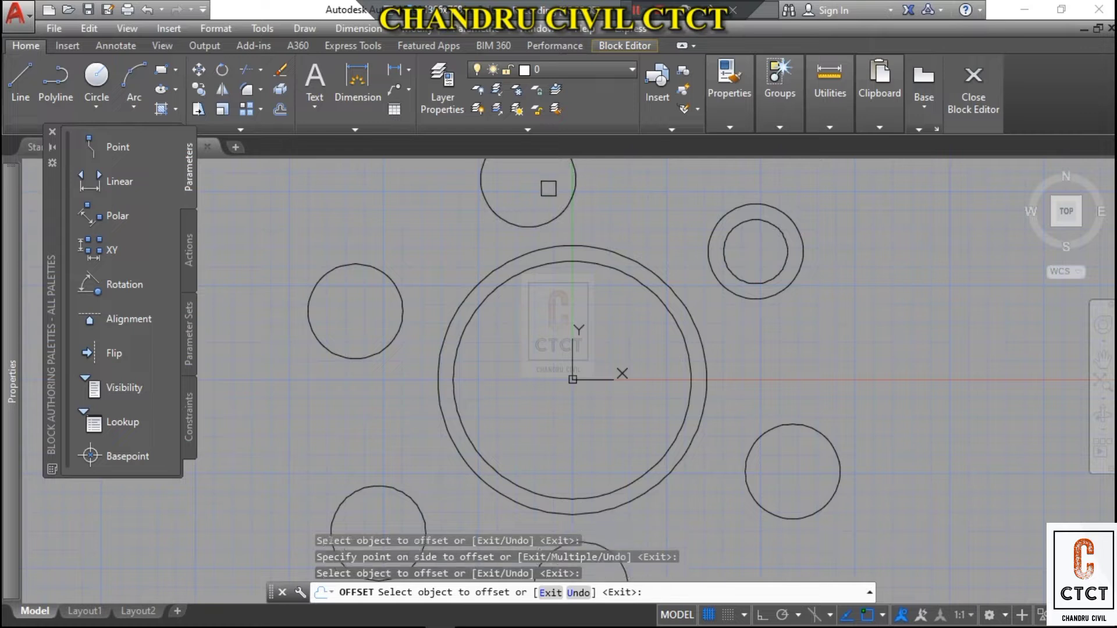
middle_drag(625, 314, 641, 236)
click(419, 417)
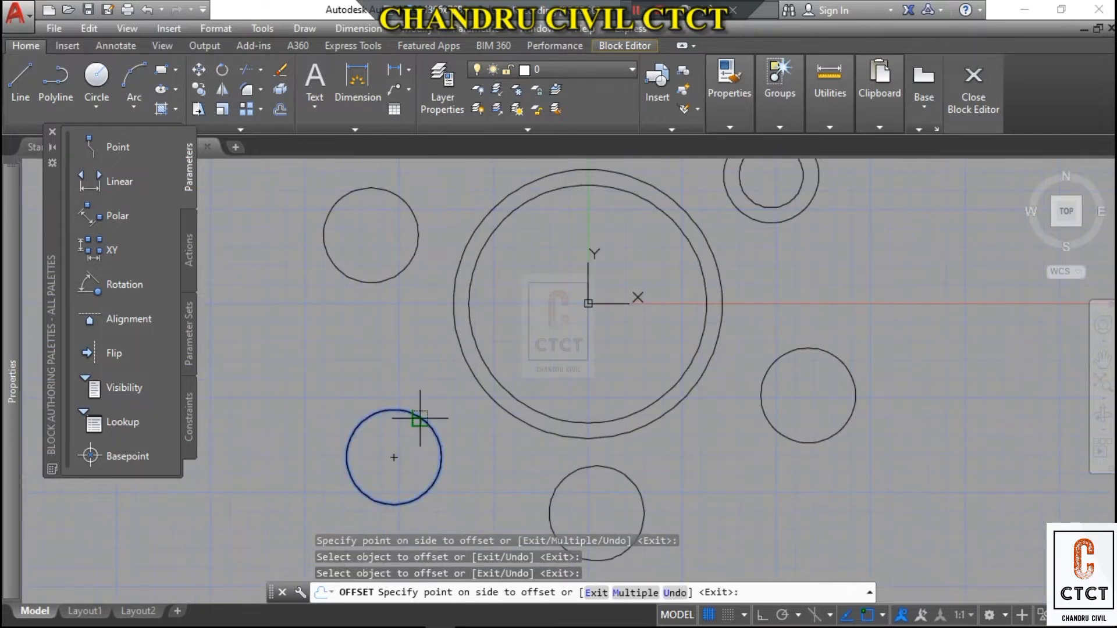
click(399, 446)
scroll(602, 398, down, 2)
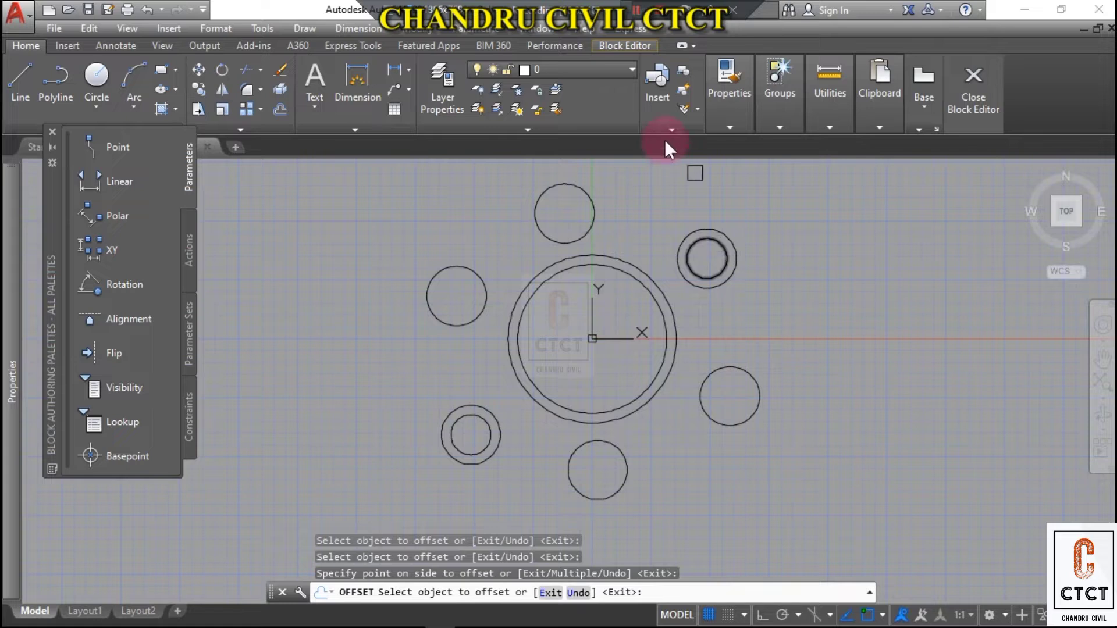
Step: Save the edited block definition and close the Block Editor
click(606, 46)
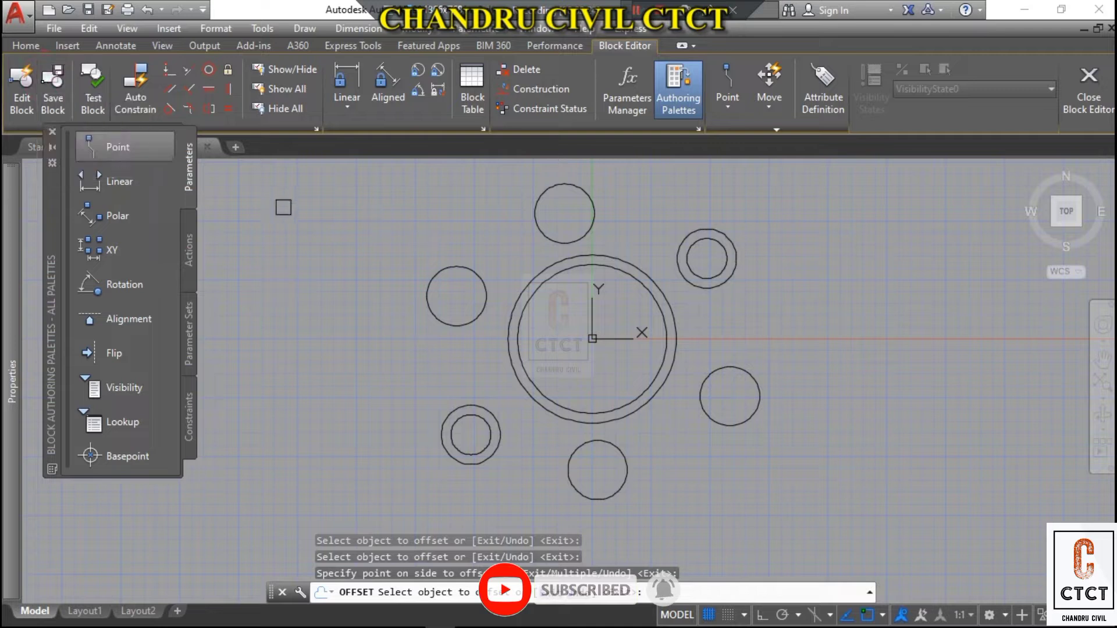
click(52, 86)
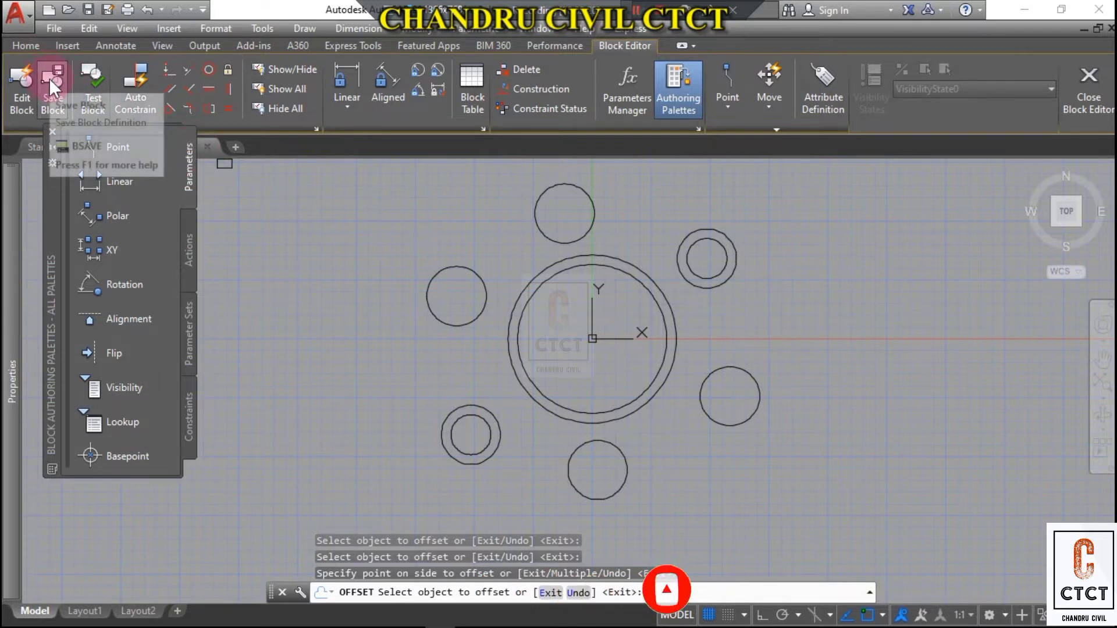
click(50, 82)
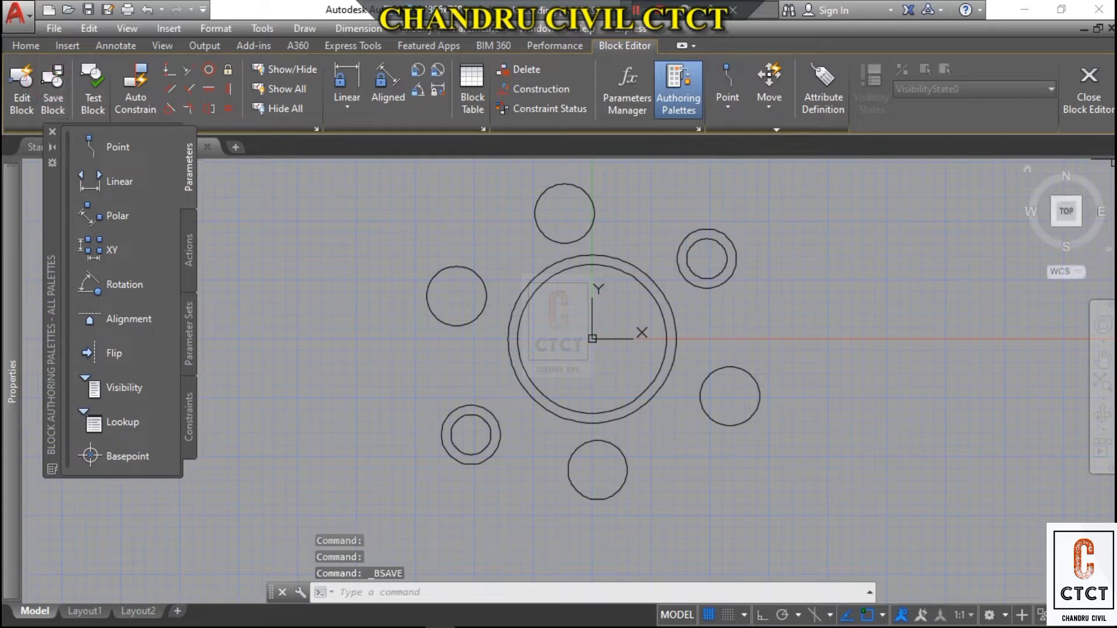
click(1094, 93)
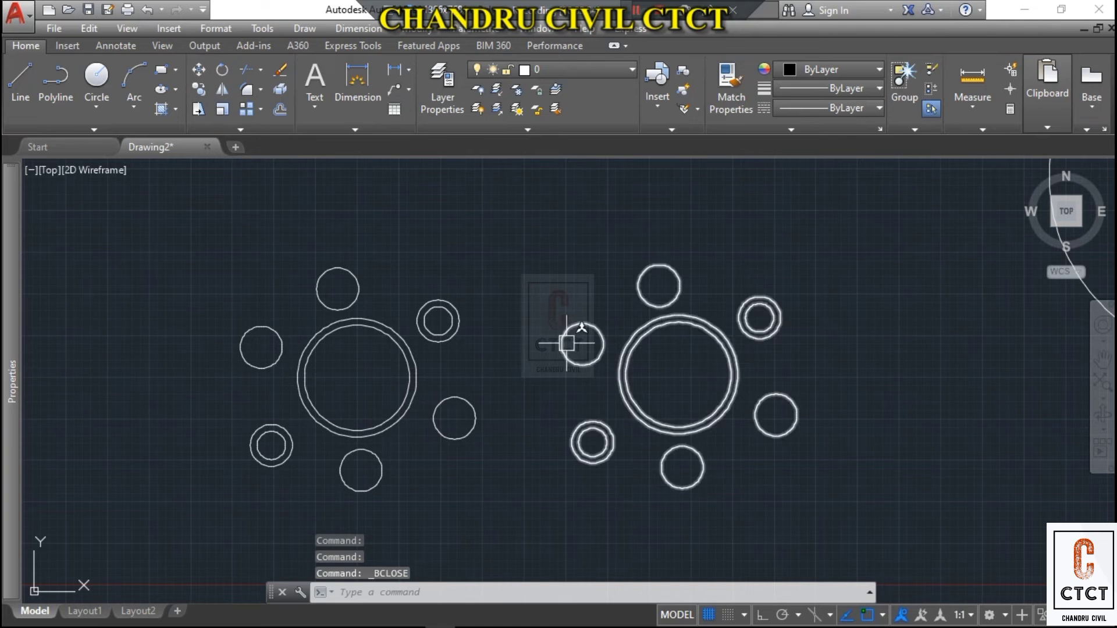
Step: Start editing the right-hand DINING TABLE block in place, with all nested objects selected automatically
mouse_move(567, 343)
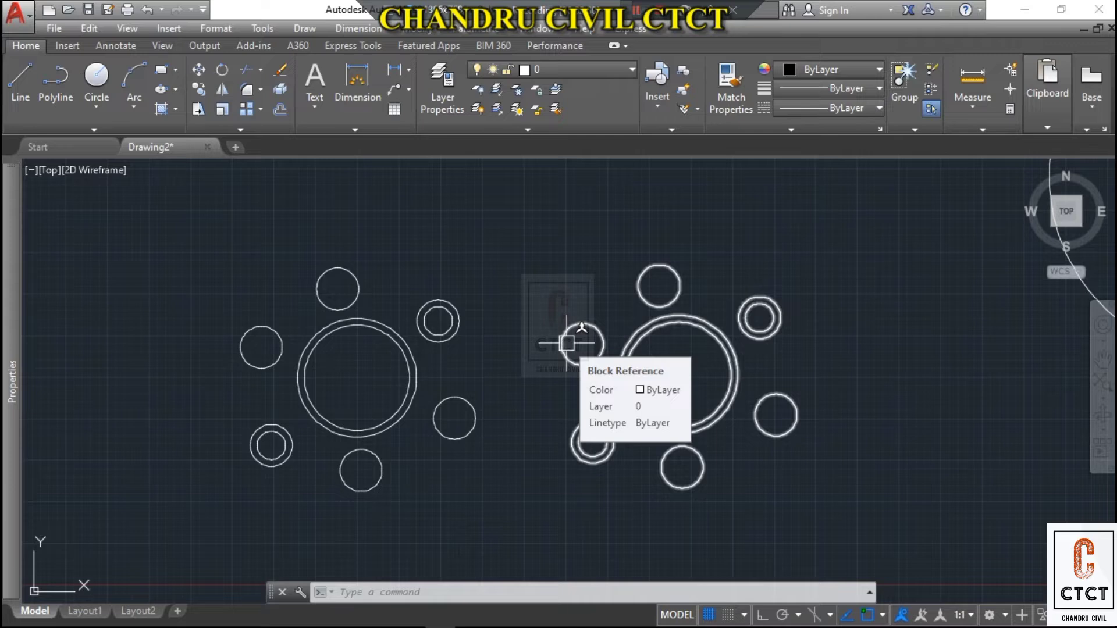
middle_drag(459, 404, 534, 400)
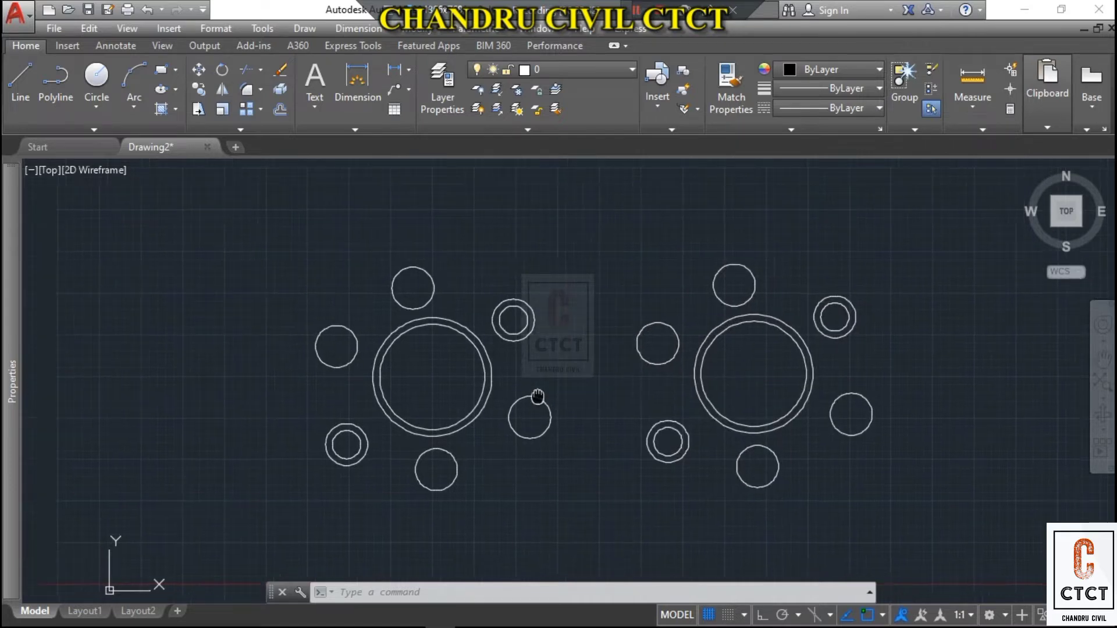
click(802, 350)
mouse_move(802, 350)
middle_down()
mouse_move(617, 372)
mouse_move(650, 346)
middle_up()
right_click(651, 346)
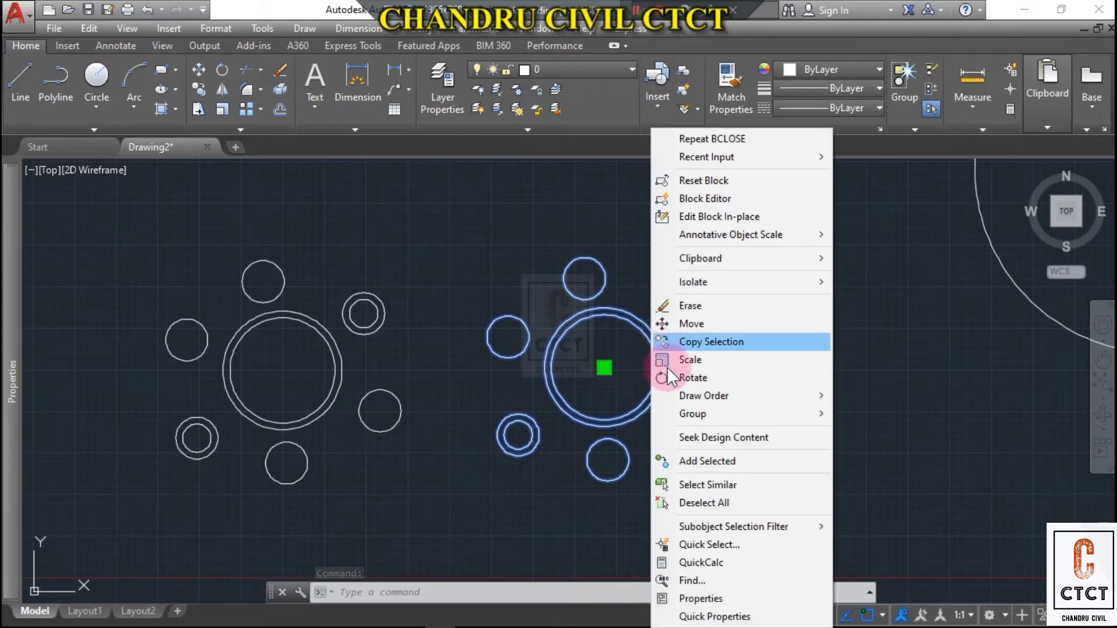
click(704, 216)
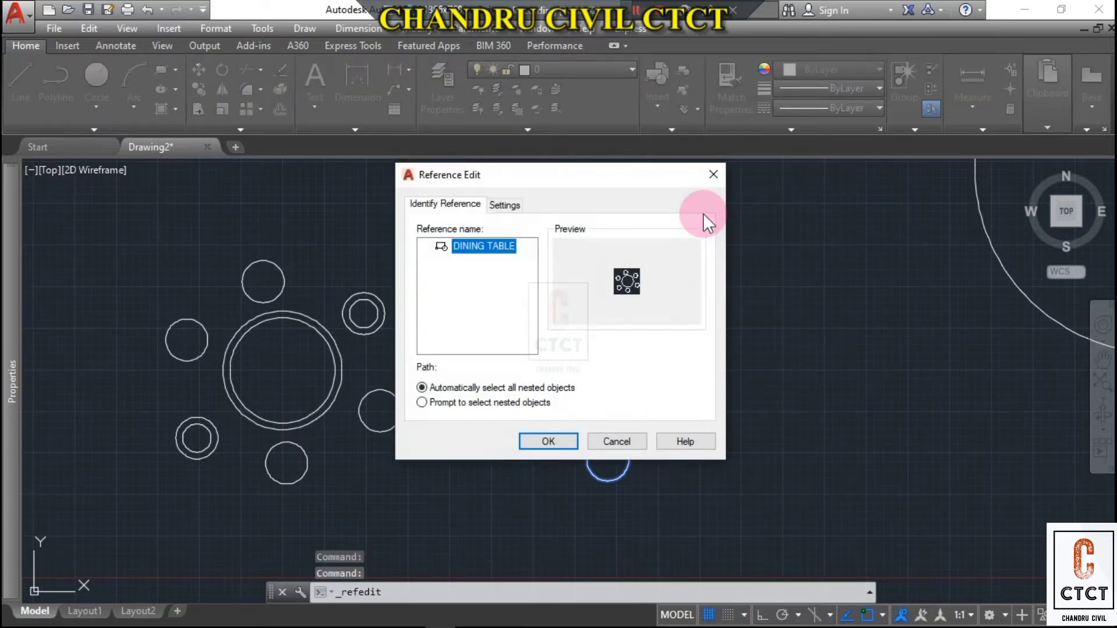
drag(562, 186, 569, 179)
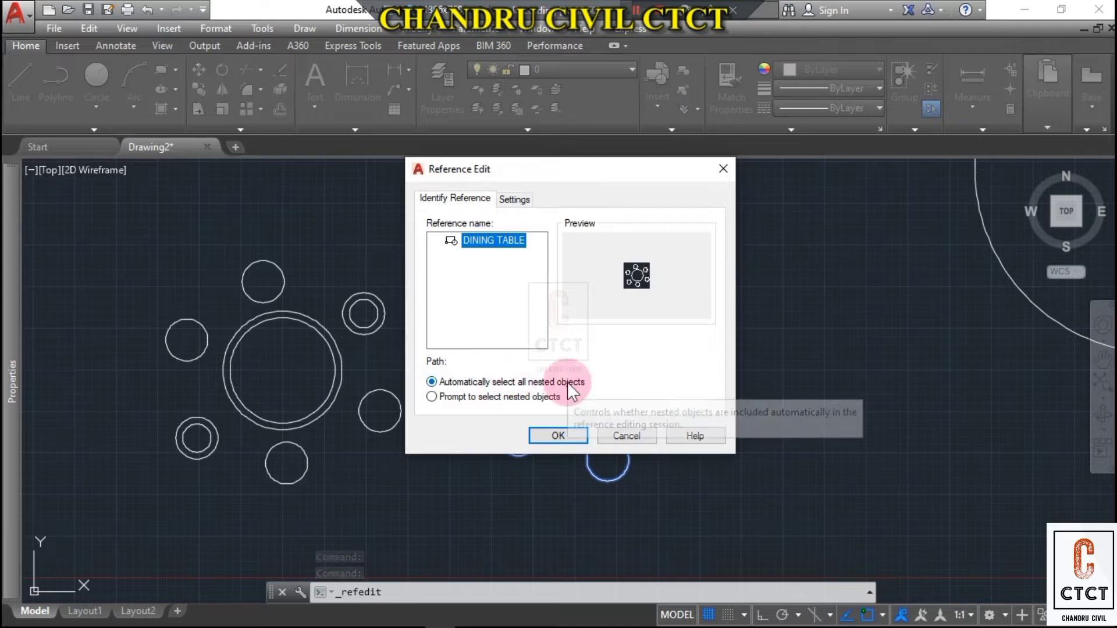
click(558, 436)
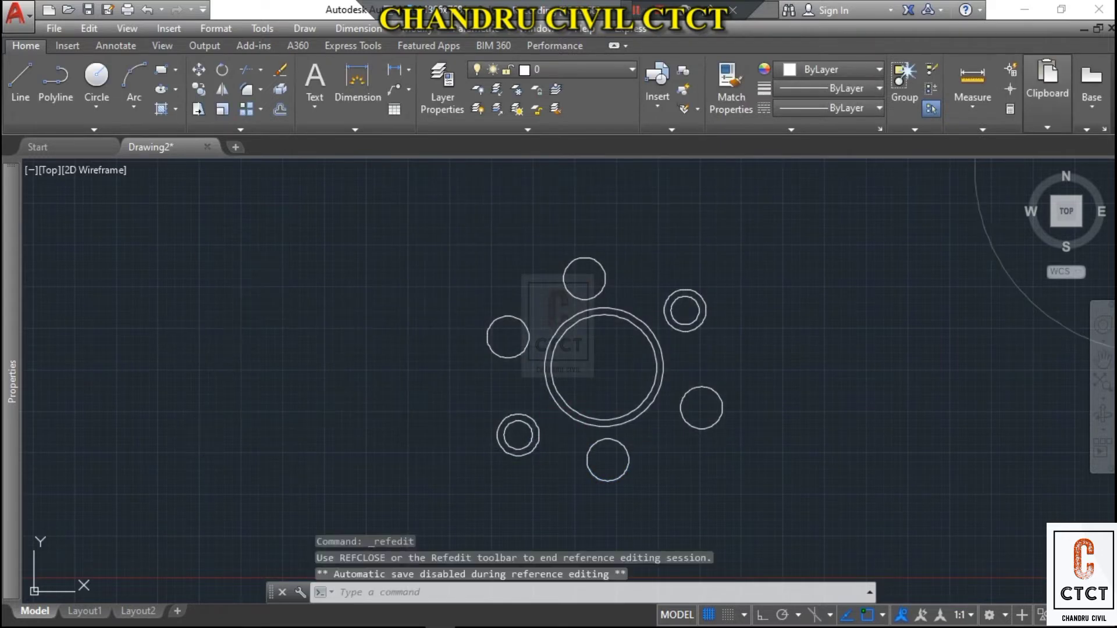
Step: Set the colour of the inner circles in the upper-right and lower-left chairs to red 237,31,36
scroll(862, 300, down, 4)
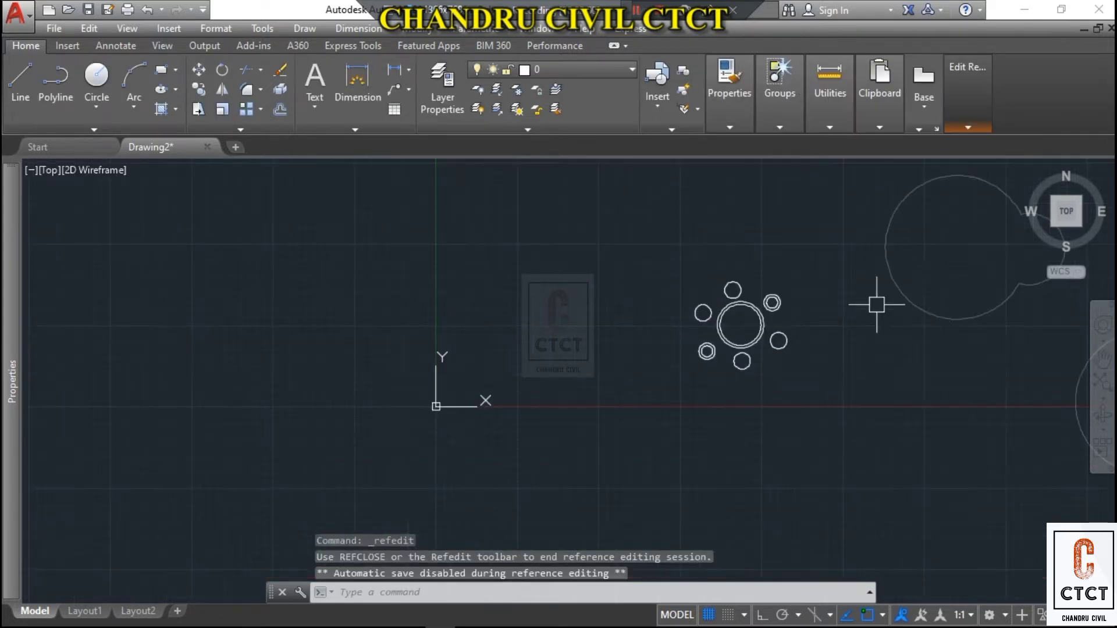
mouse_move(935, 337)
middle_down()
mouse_move(680, 384)
mouse_move(693, 390)
middle_up()
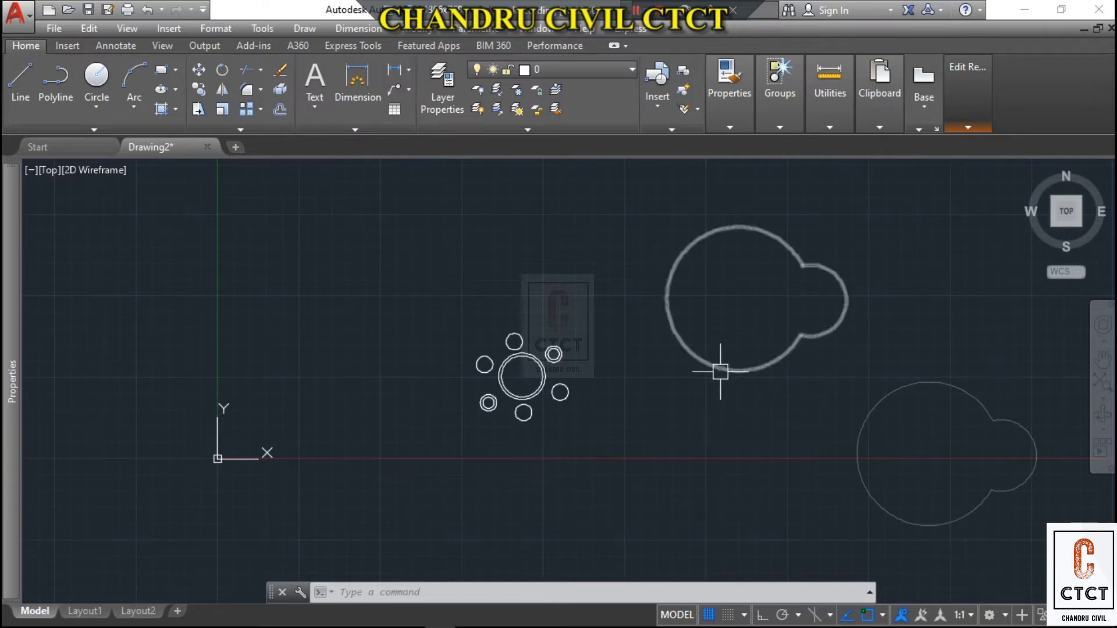
scroll(524, 372, up, 2)
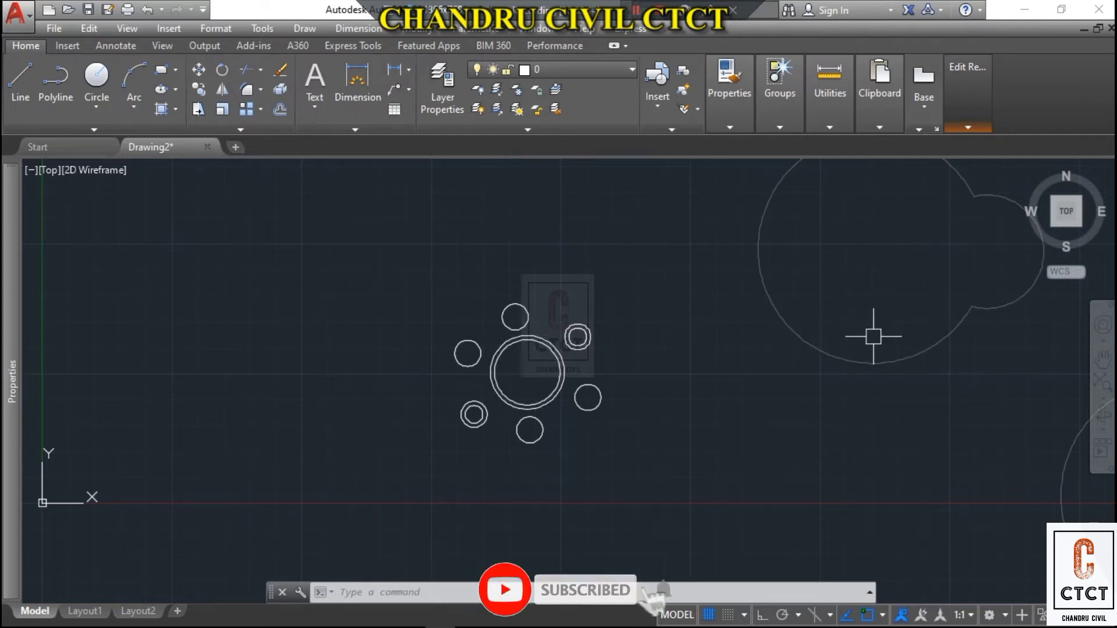
middle_drag(711, 381, 741, 385)
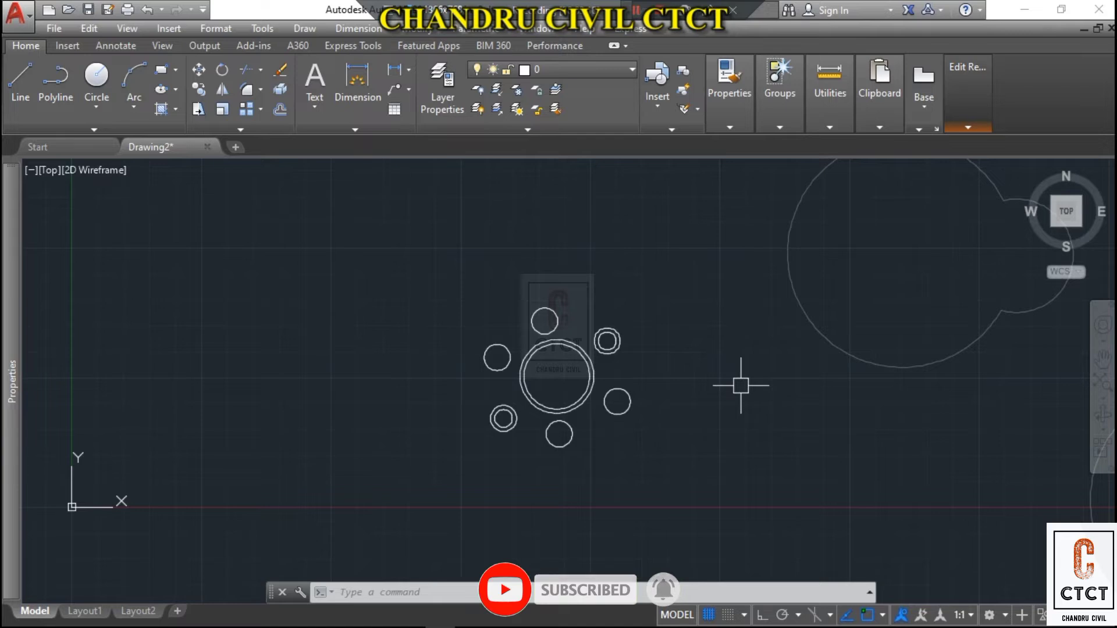
scroll(599, 386, up, 3)
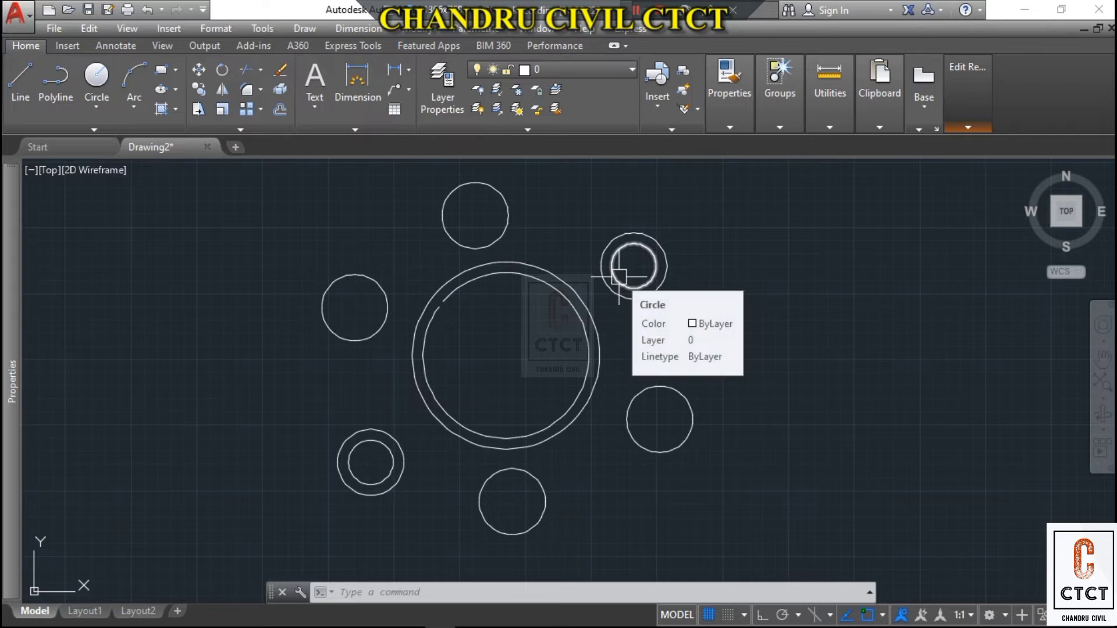
click(619, 277)
click(384, 447)
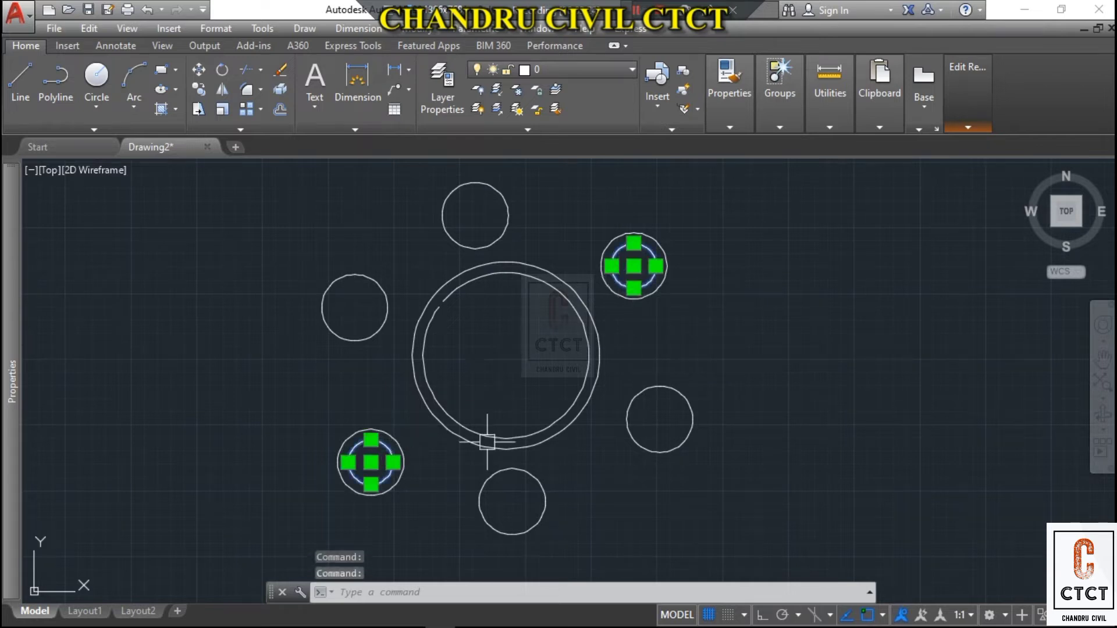
click(739, 103)
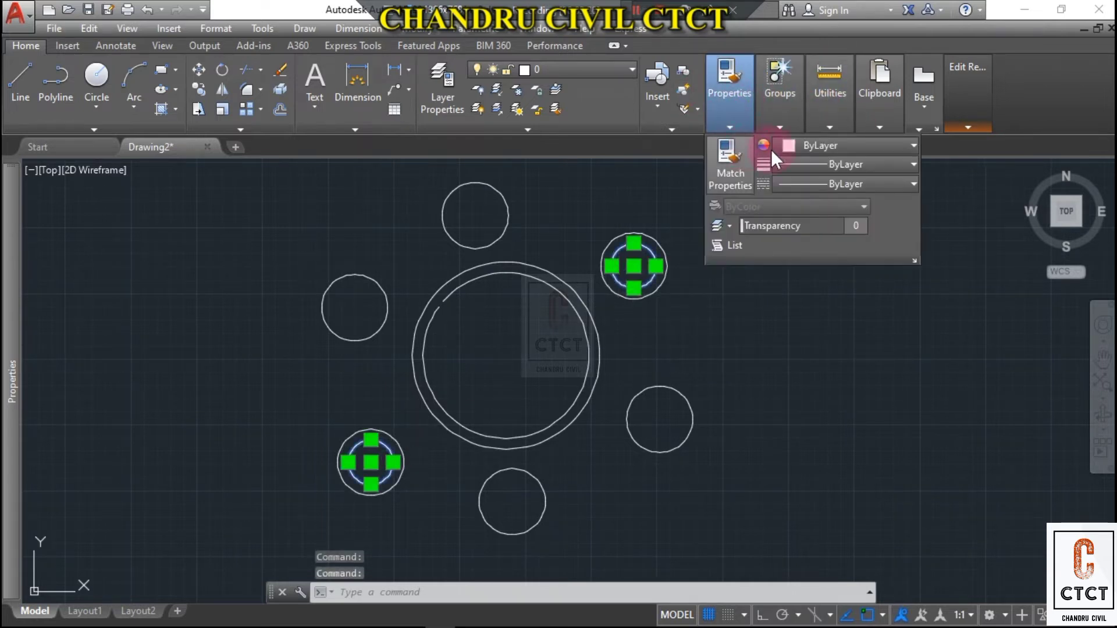
click(793, 145)
click(833, 245)
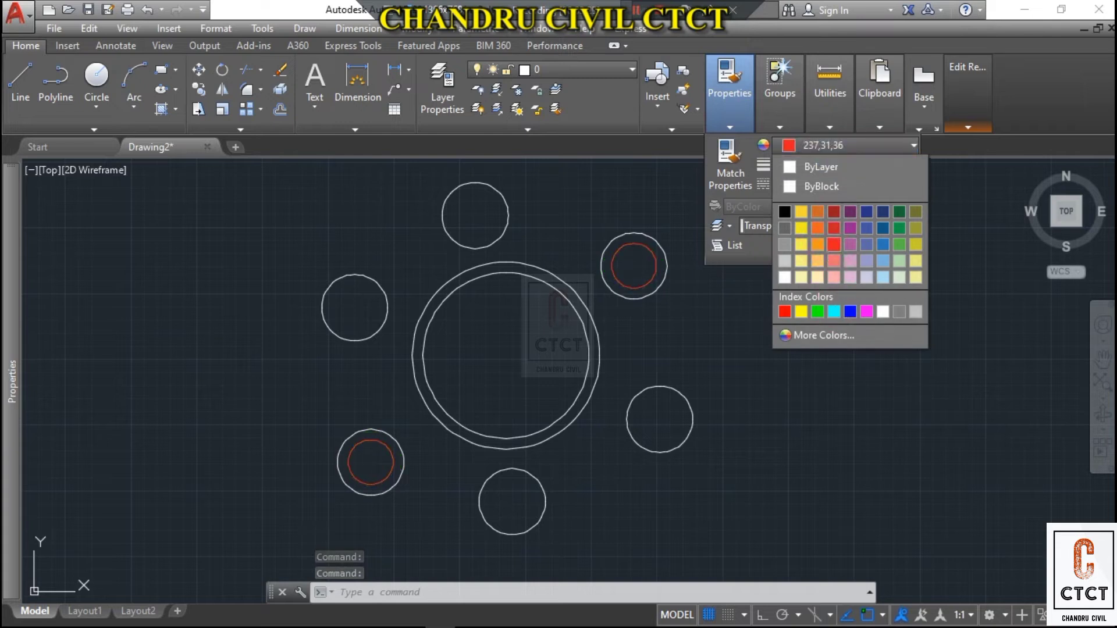
click(618, 332)
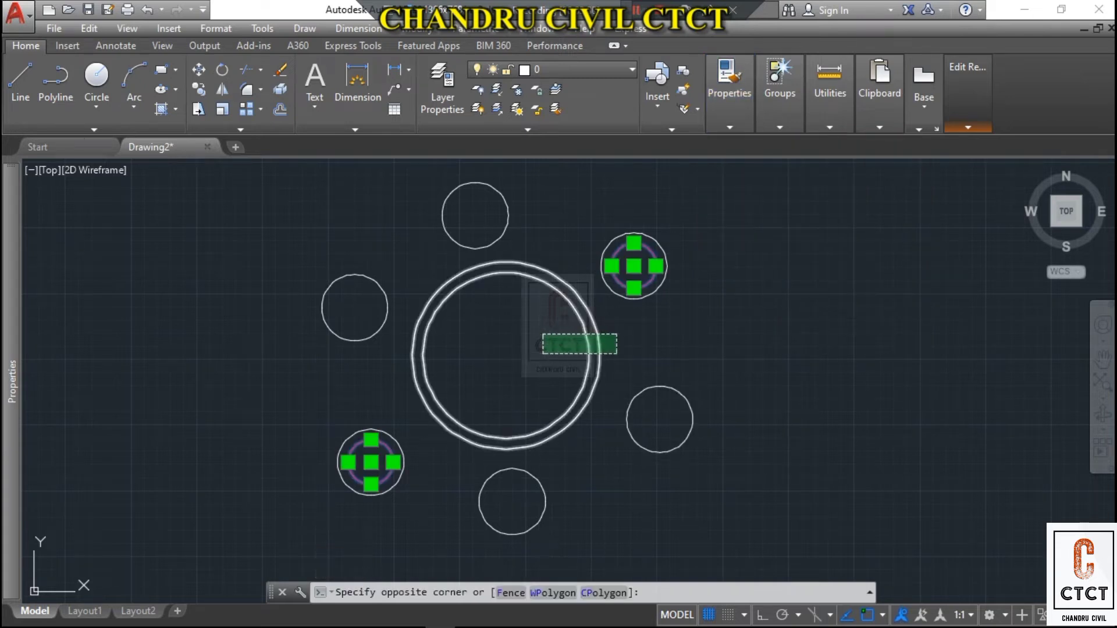
click(534, 349)
key(Escape)
key(Escape)
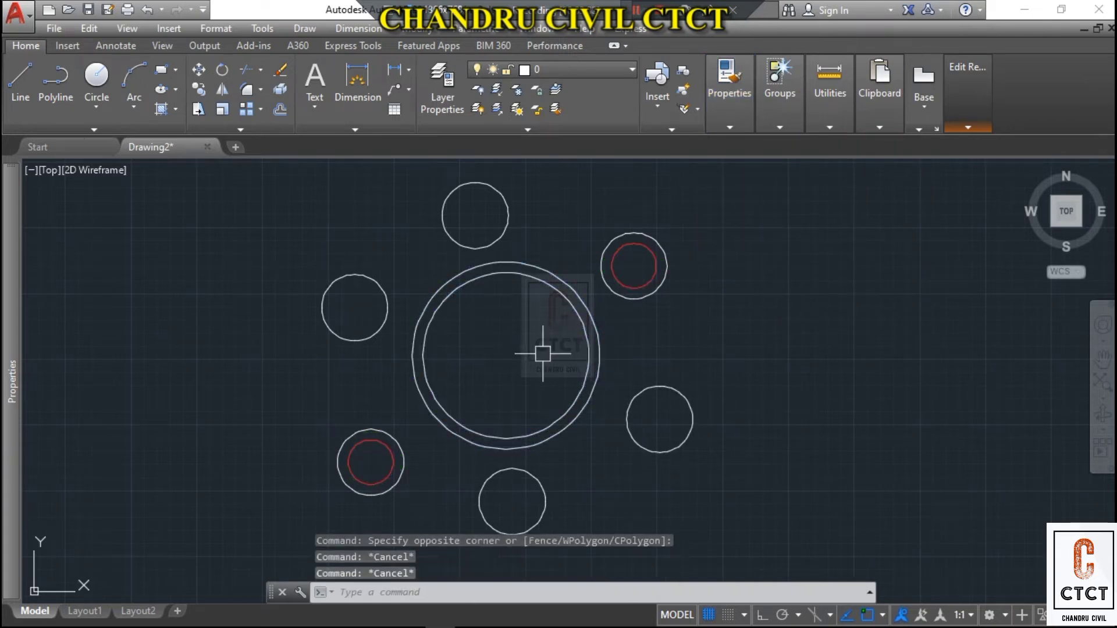
Step: Set the colour of the two concentric table circles in the block to the index colour Green
click(559, 277)
click(552, 284)
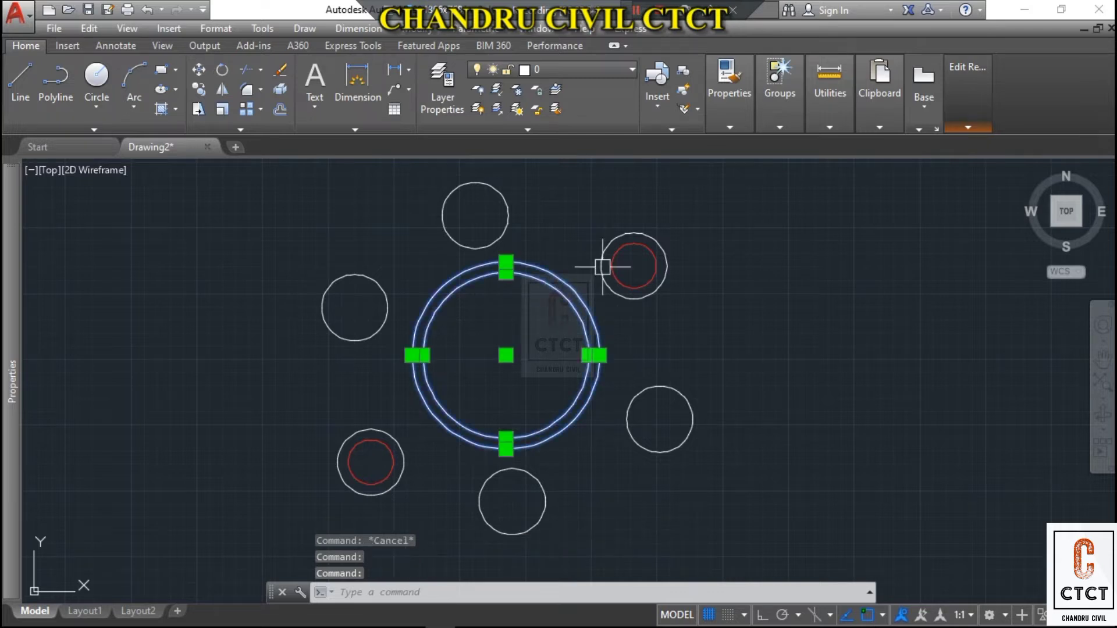
click(732, 99)
click(812, 147)
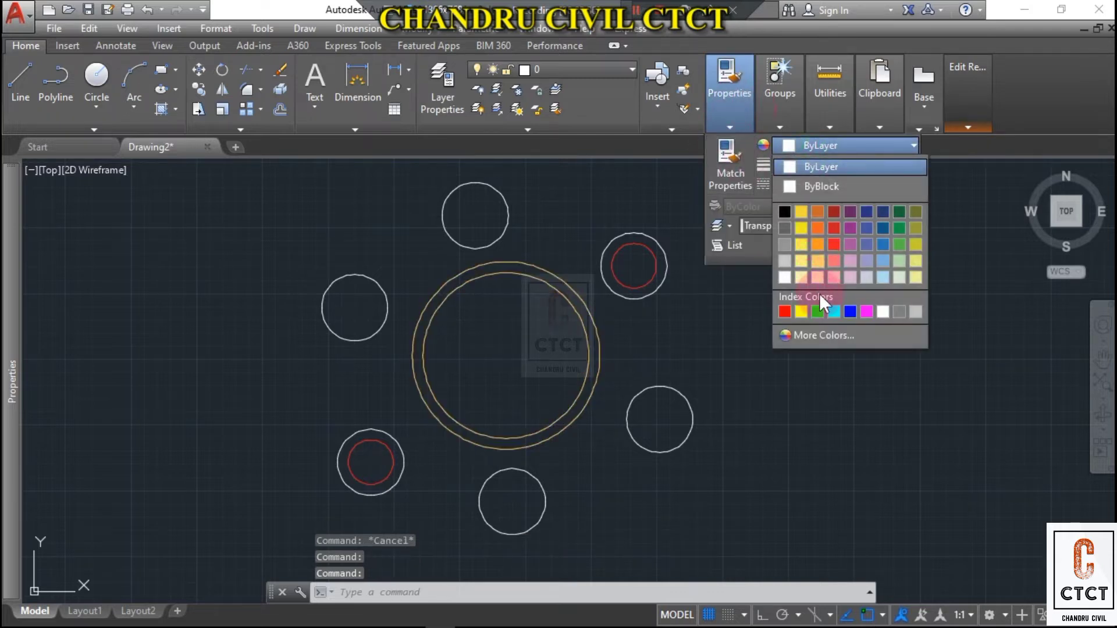
click(818, 311)
key(Escape)
key(Escape)
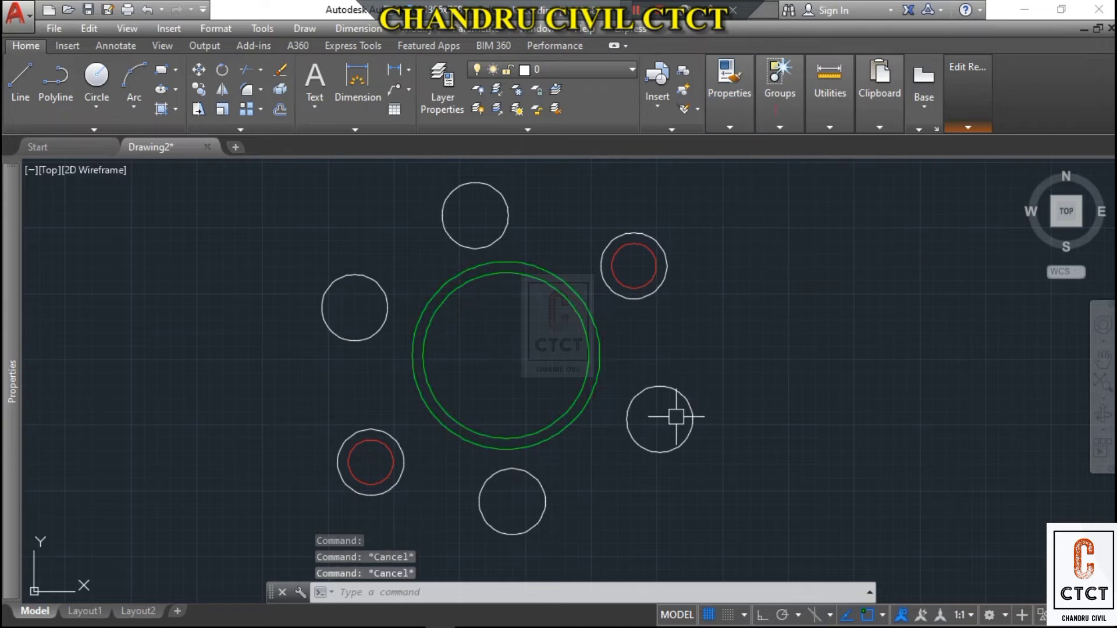
Step: Set the colour of the four chairs without inner circles to yellow 248,215,49
click(675, 389)
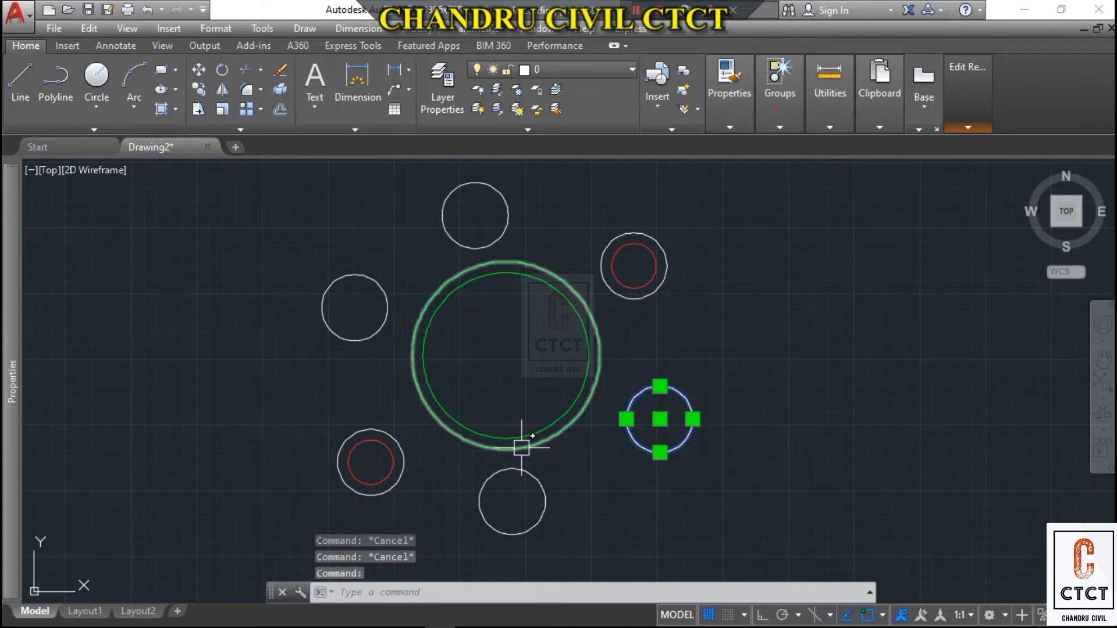
click(512, 468)
click(498, 239)
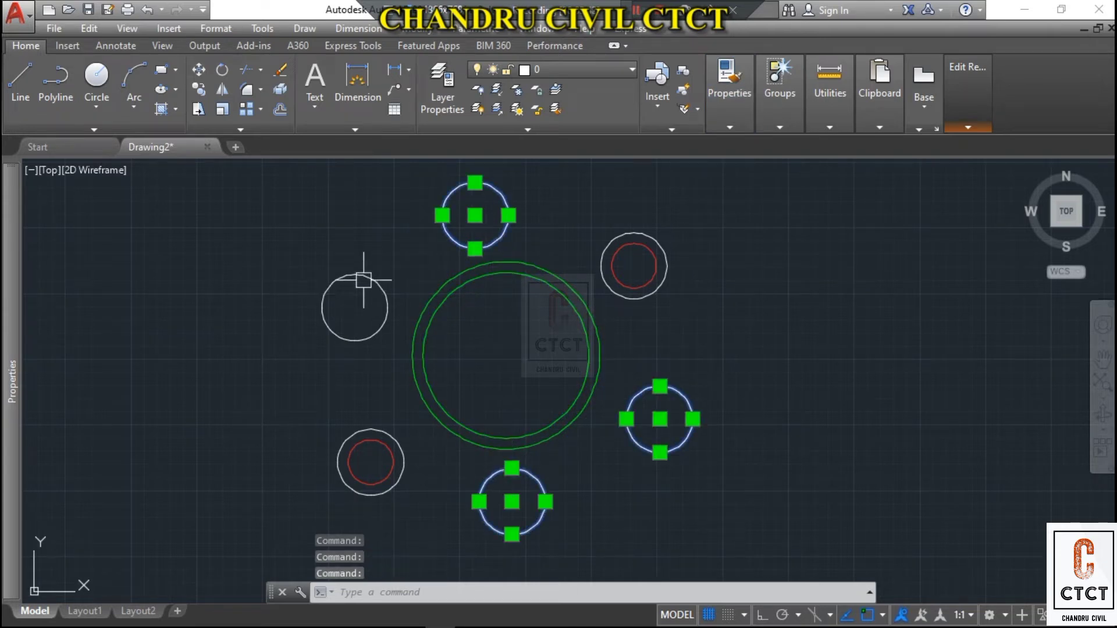
click(362, 277)
click(735, 115)
click(824, 149)
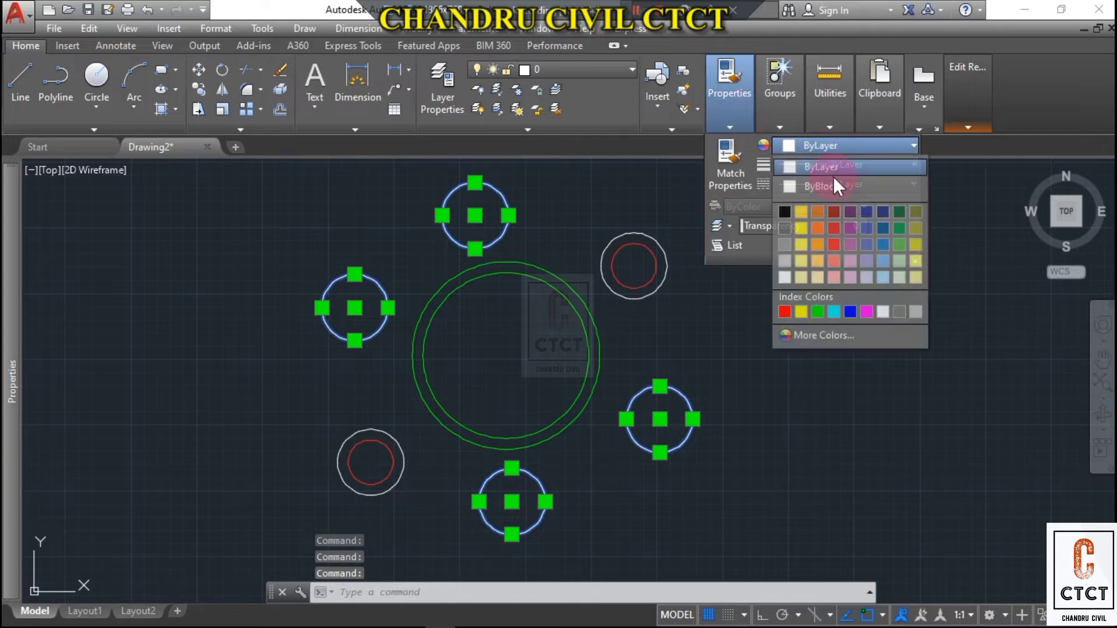
click(802, 215)
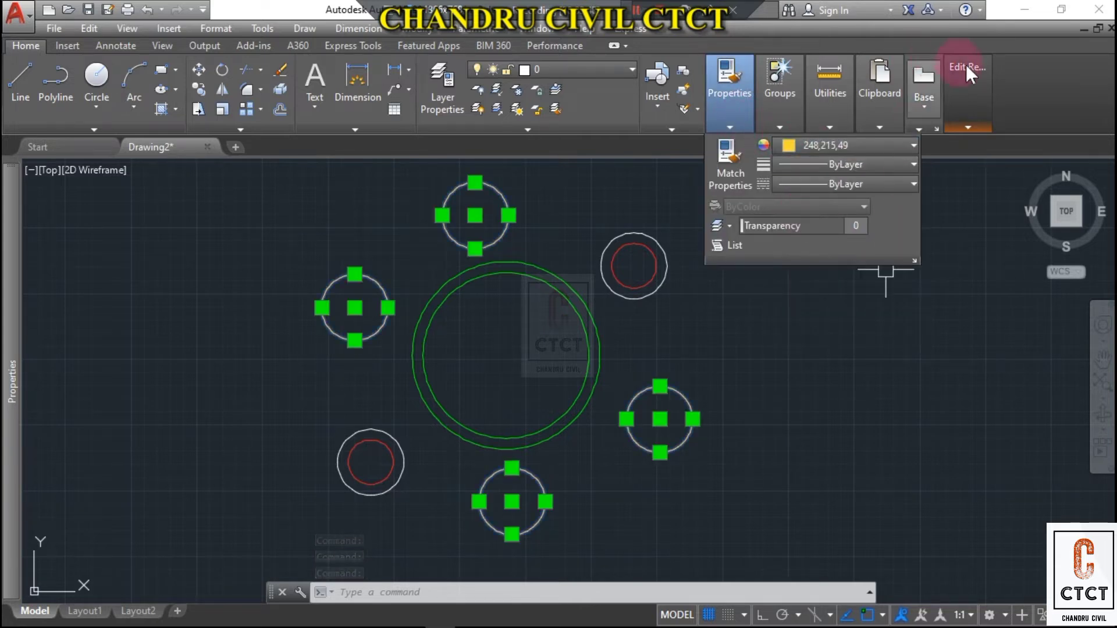
Step: Save the reference edits back to the DINING TABLE block and end the in-place editing session
mouse_move(993, 96)
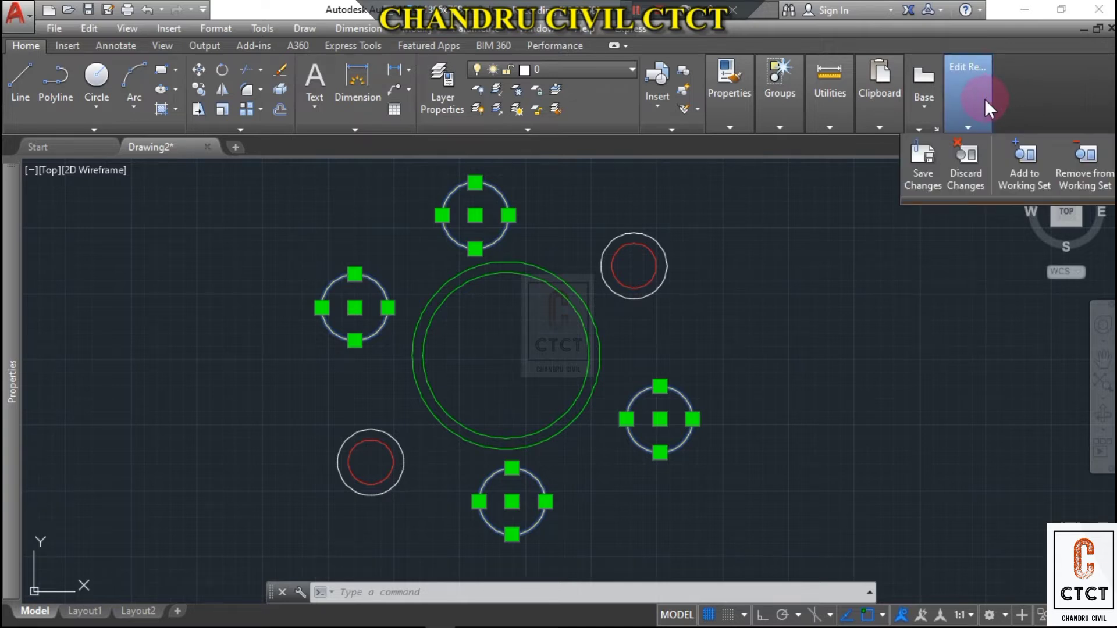
click(926, 162)
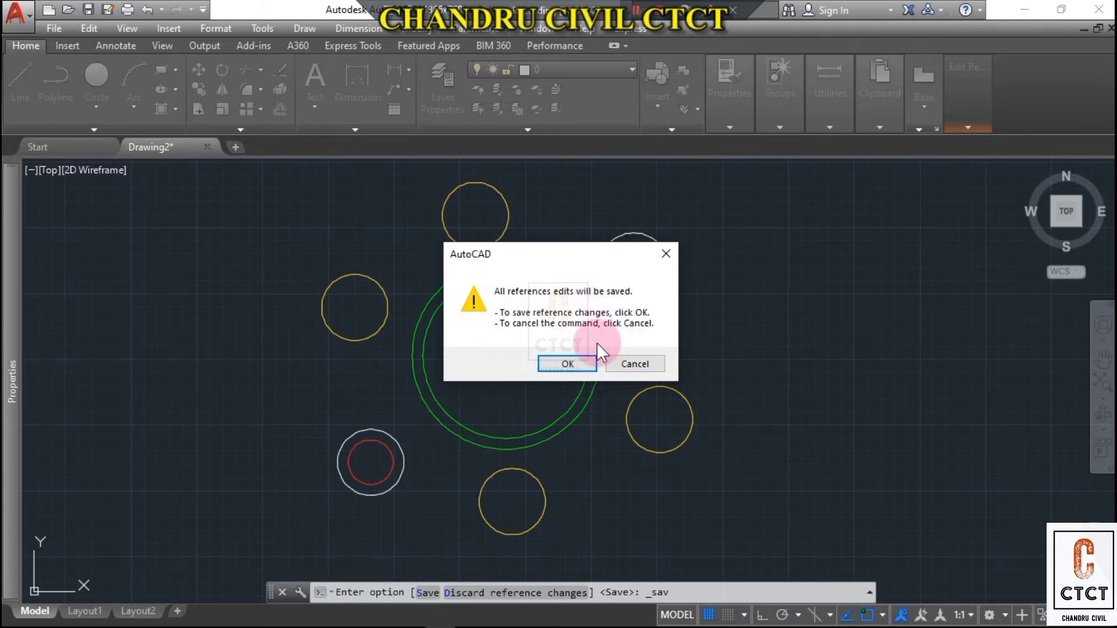
click(568, 364)
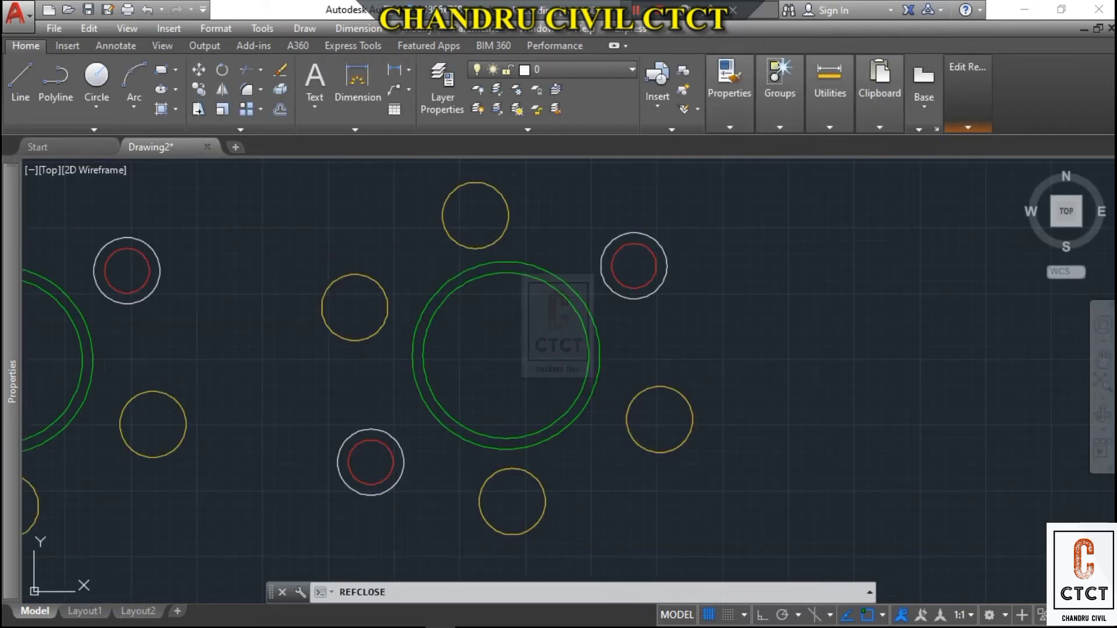
Step: Compare the colours of the two DINING TABLE block references in the drawing
scroll(573, 366, down, 3)
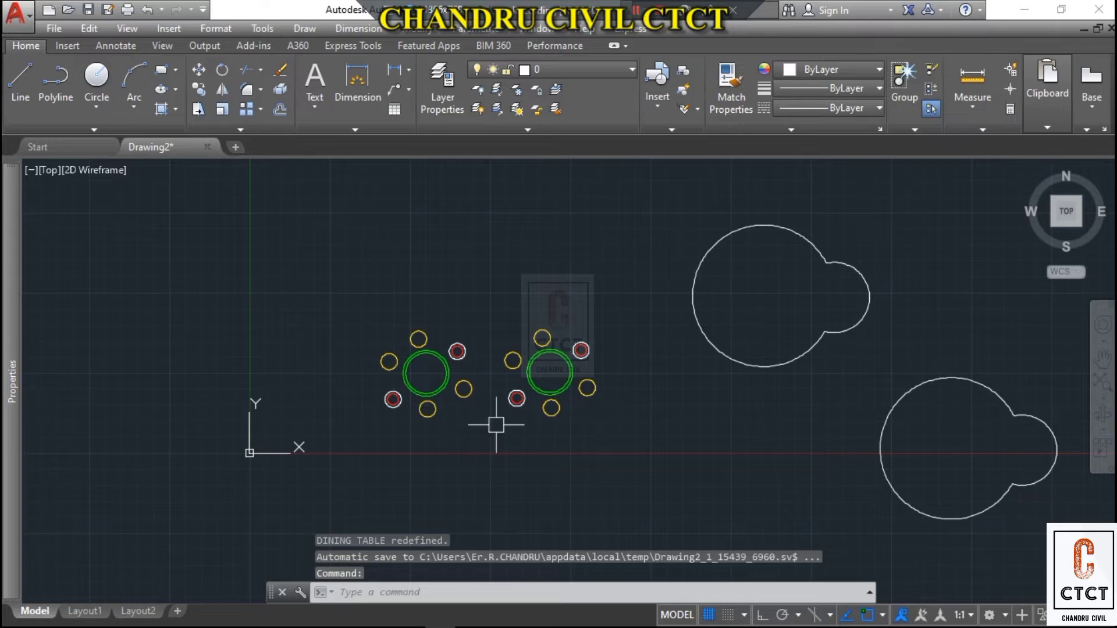
mouse_move(448, 368)
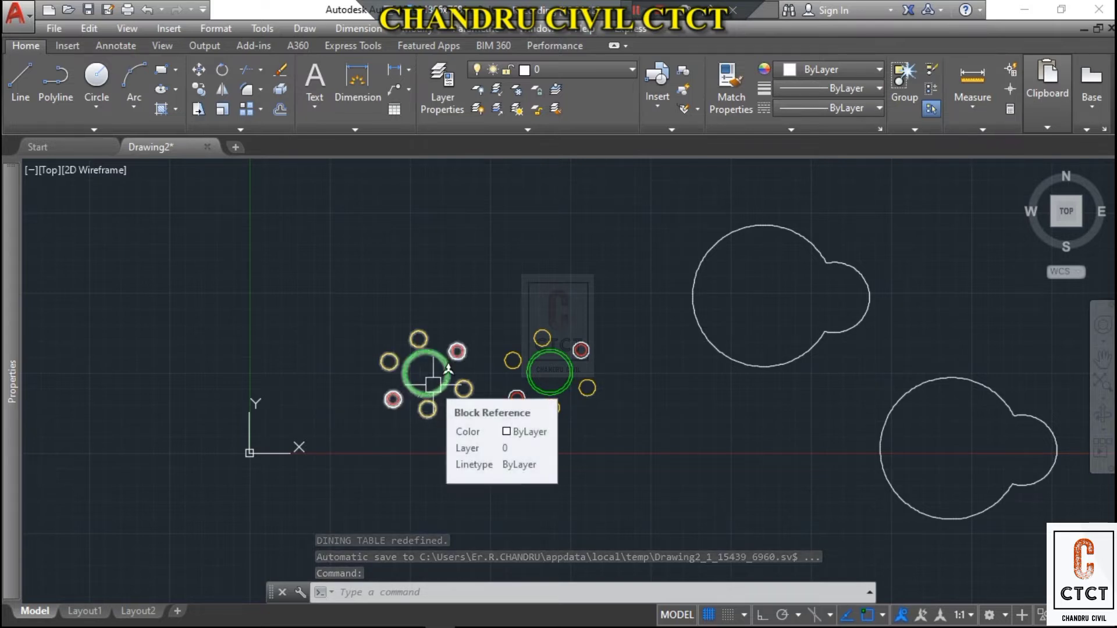
scroll(443, 361, up, 4)
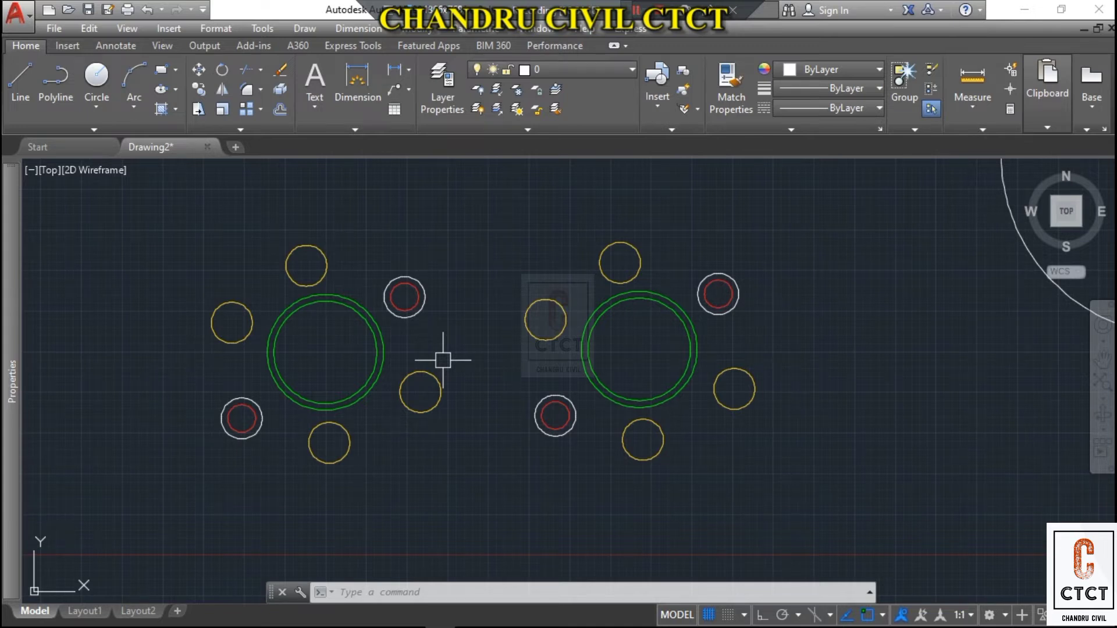
click(591, 318)
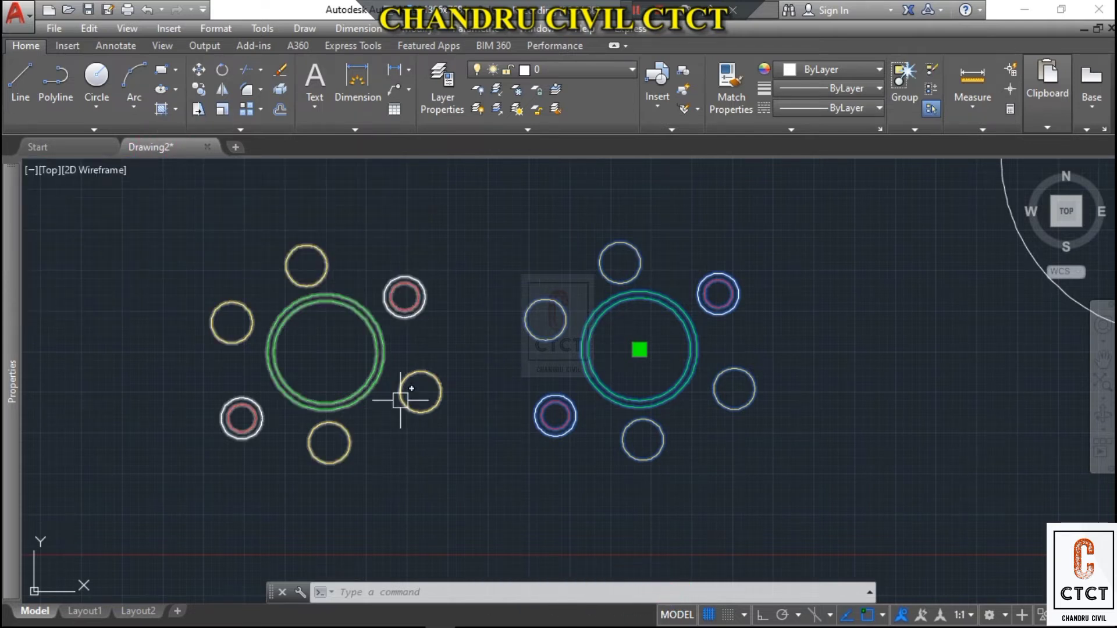
scroll(752, 270, down, 3)
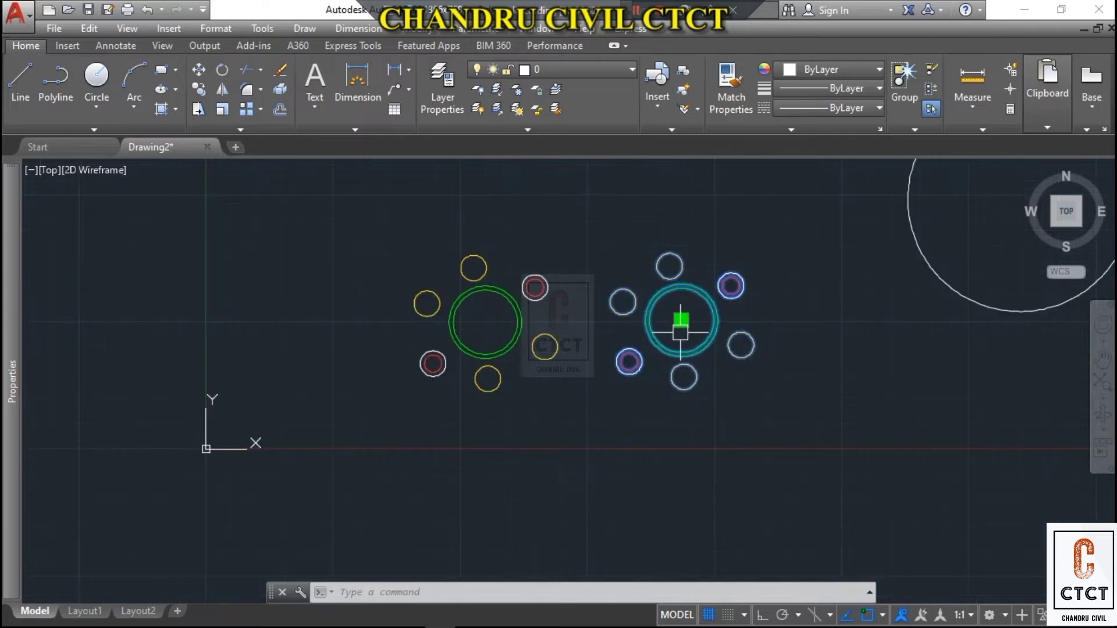
scroll(462, 329, up, 5)
middle_drag(649, 331, 373, 383)
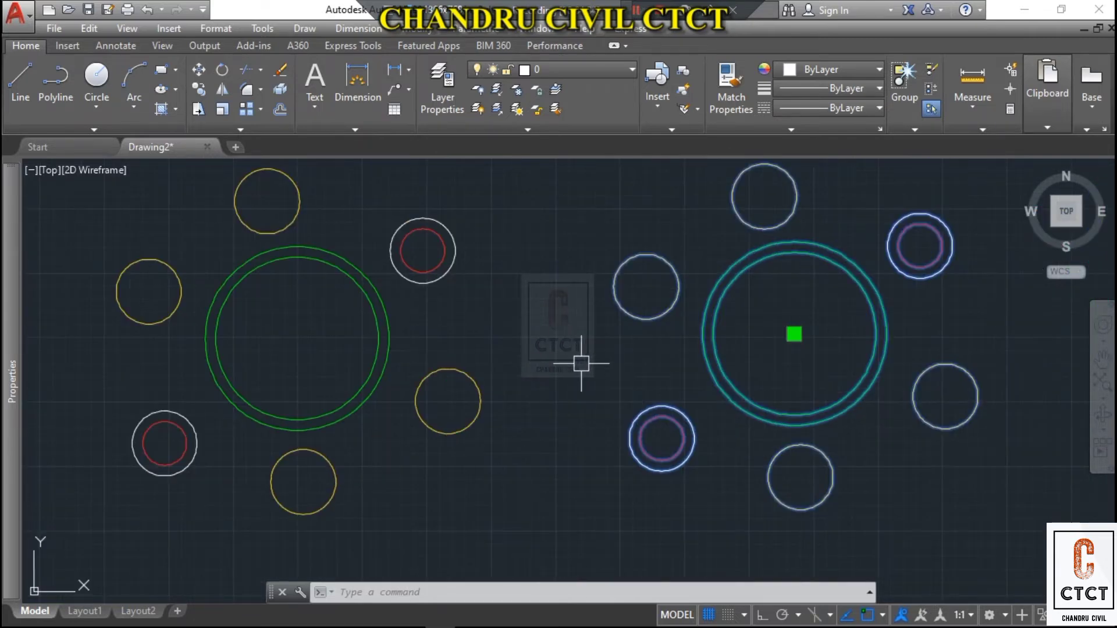
middle_drag(582, 364, 554, 375)
scroll(532, 379, down, 2)
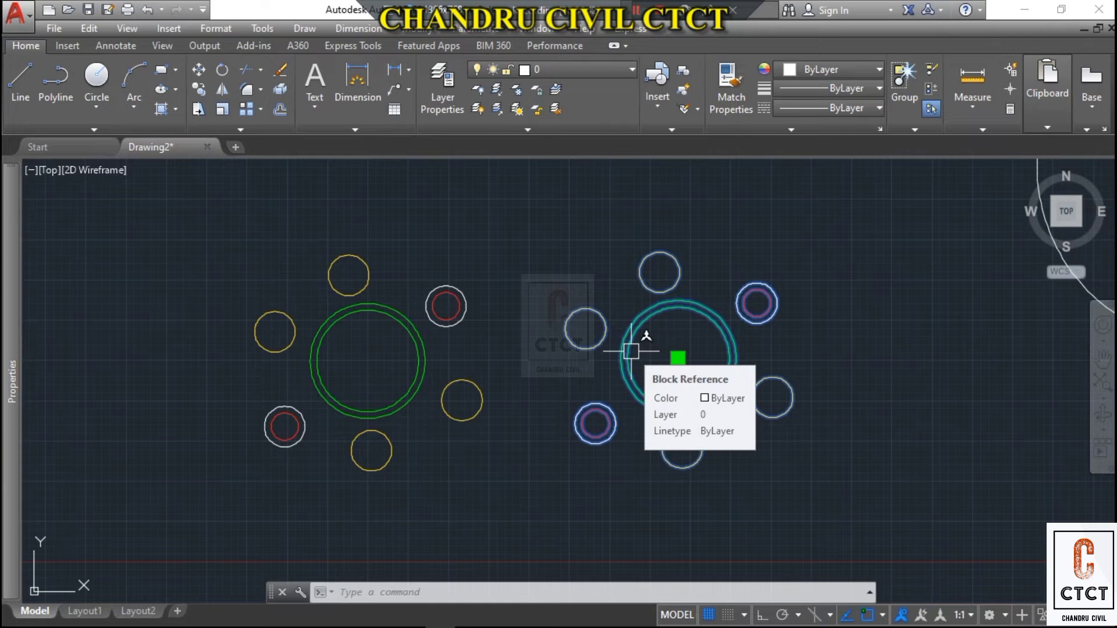
click(391, 314)
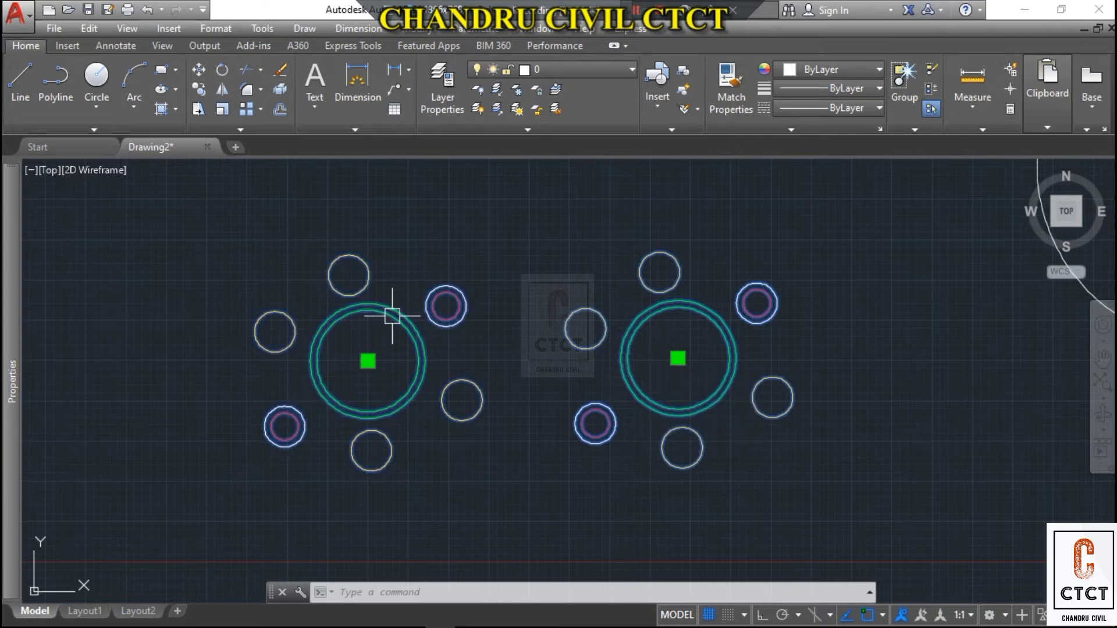
right_click(392, 315)
double_click(362, 306)
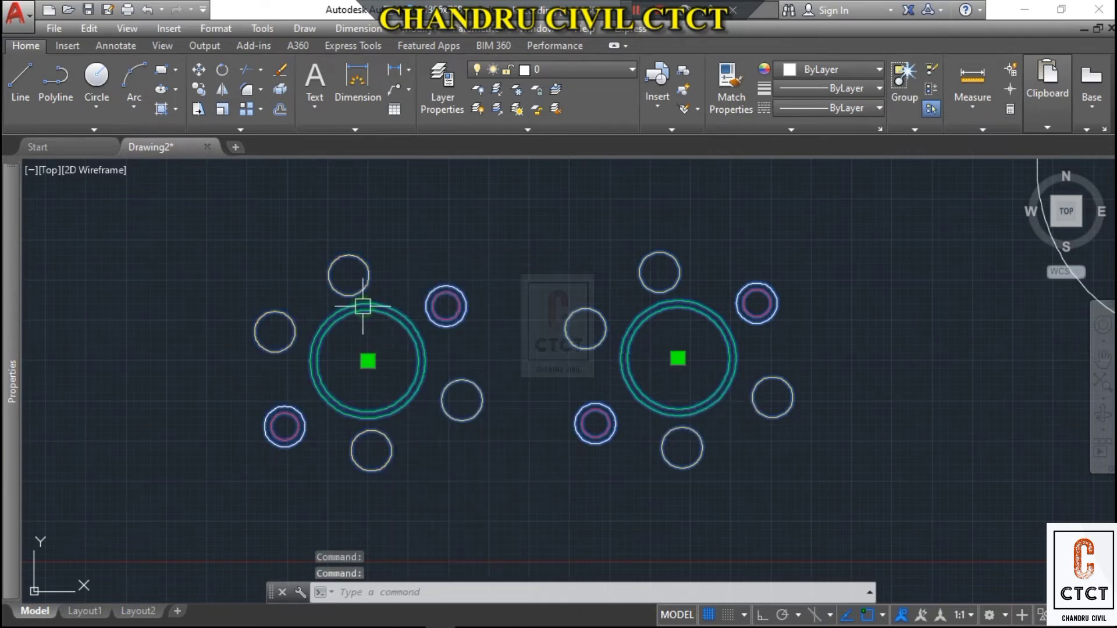
key(Escape)
key(Escape)
key(Escape)
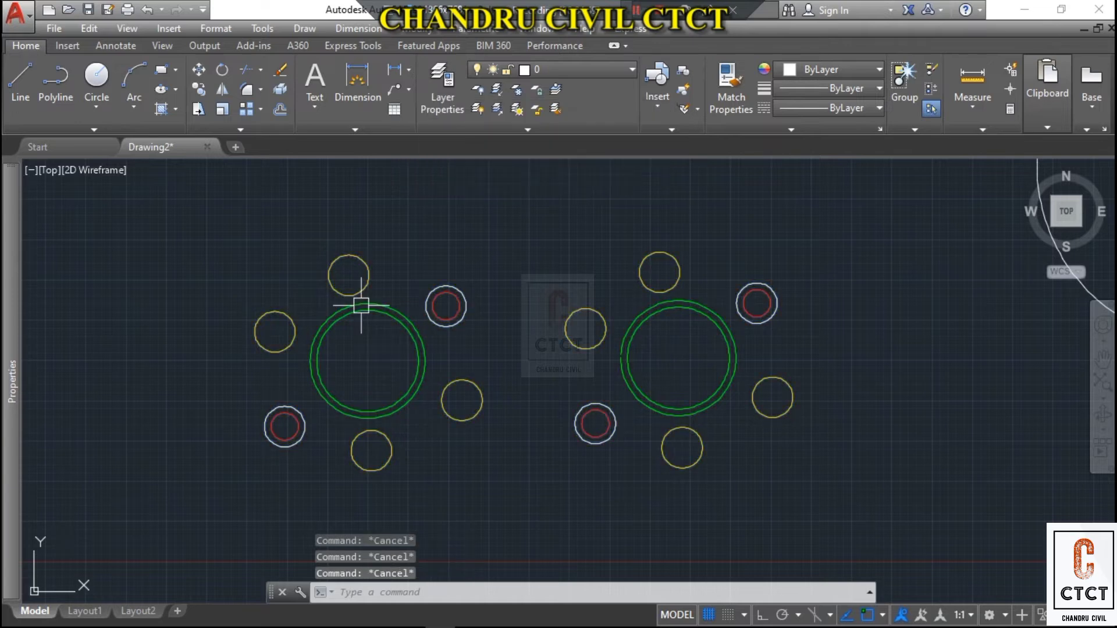
Step: Start editing the left-hand DINING TABLE block in place, with all nested objects selected automatically
right_click(361, 306)
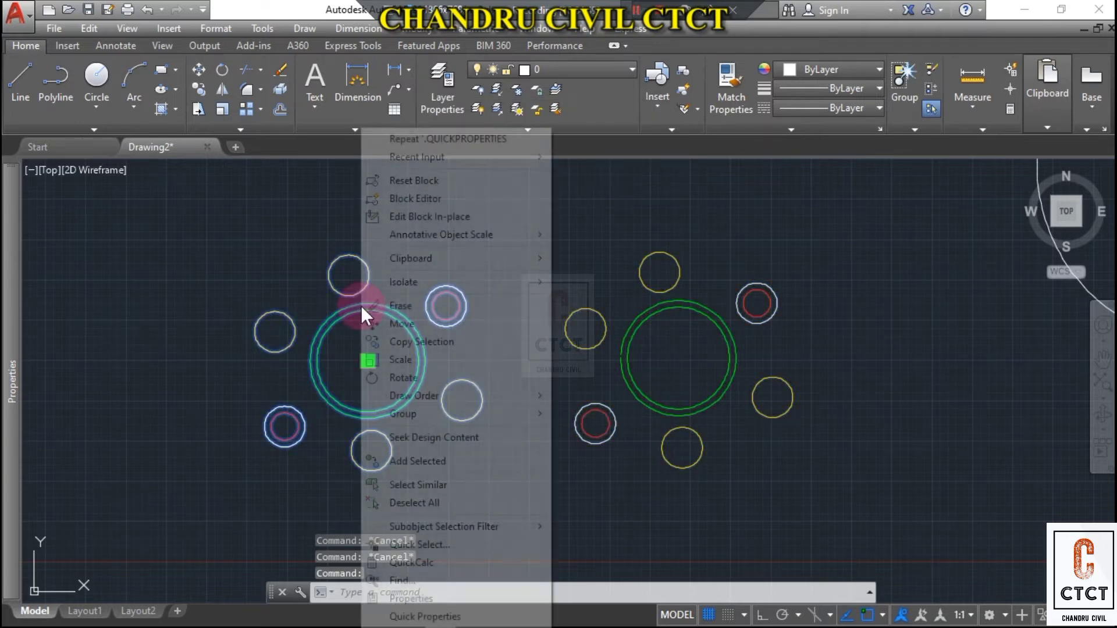
click(439, 214)
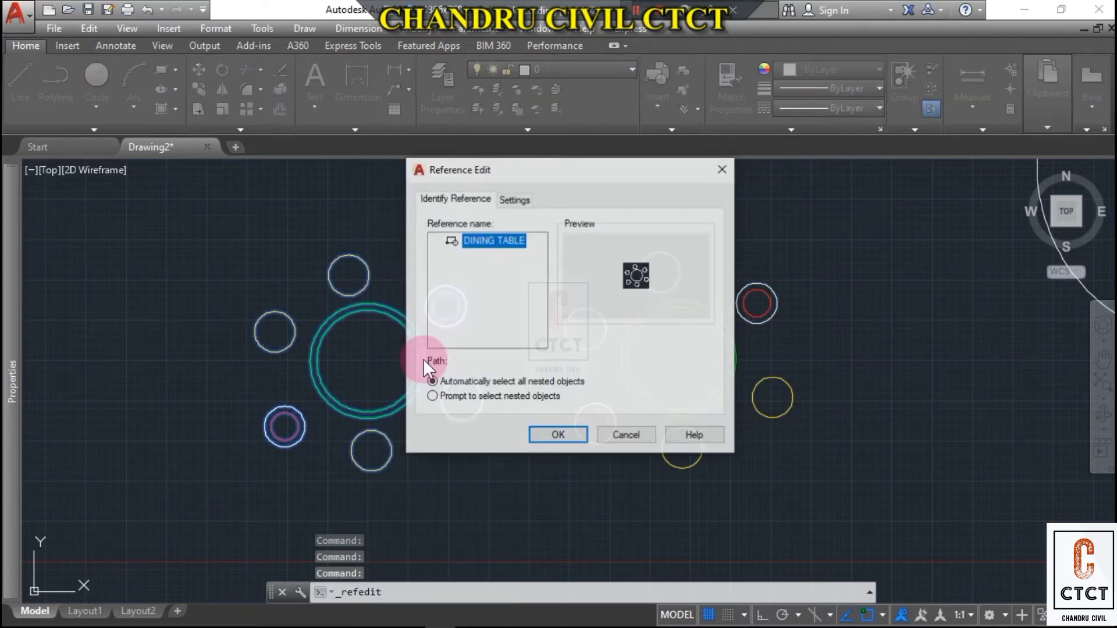
click(553, 431)
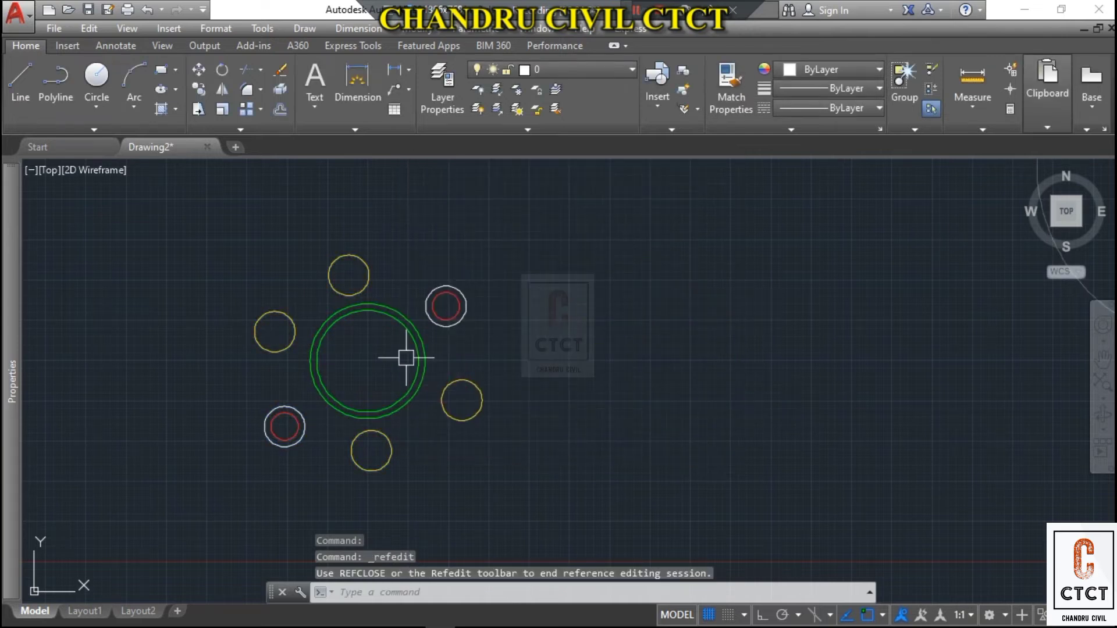
Step: Set the colour of the block's two concentric table circles to the red index colour
click(439, 350)
click(394, 357)
click(968, 127)
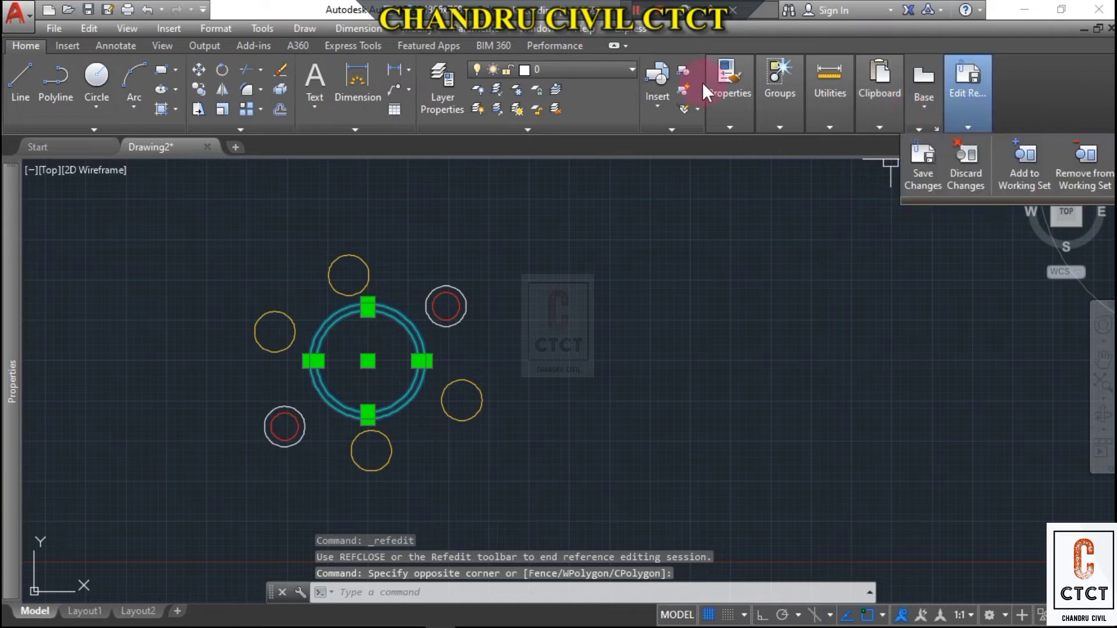
mouse_move(718, 90)
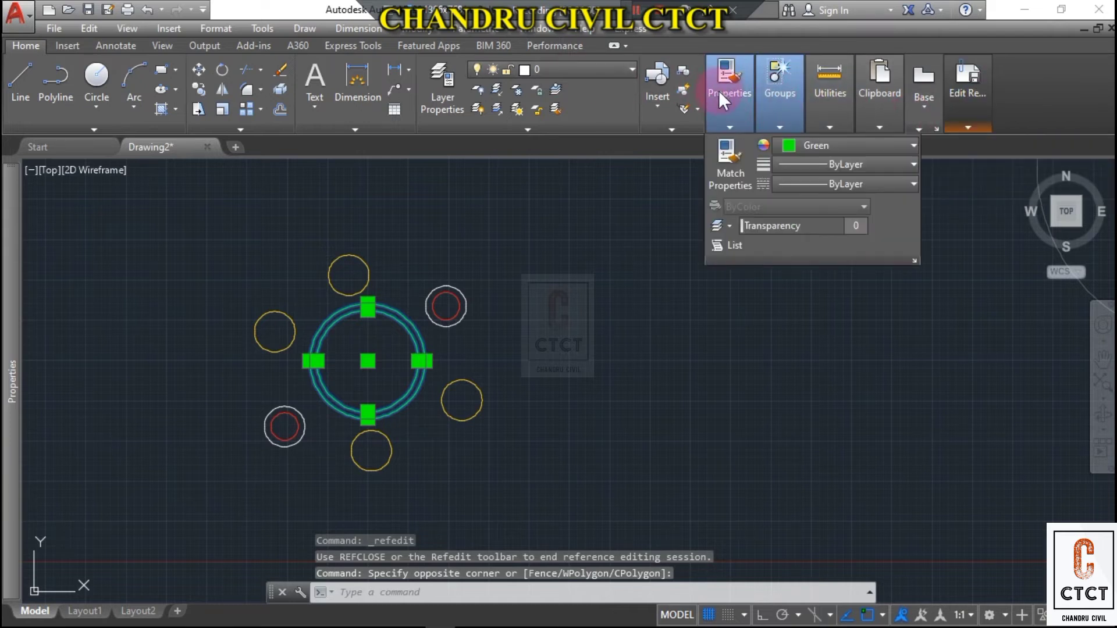
click(801, 146)
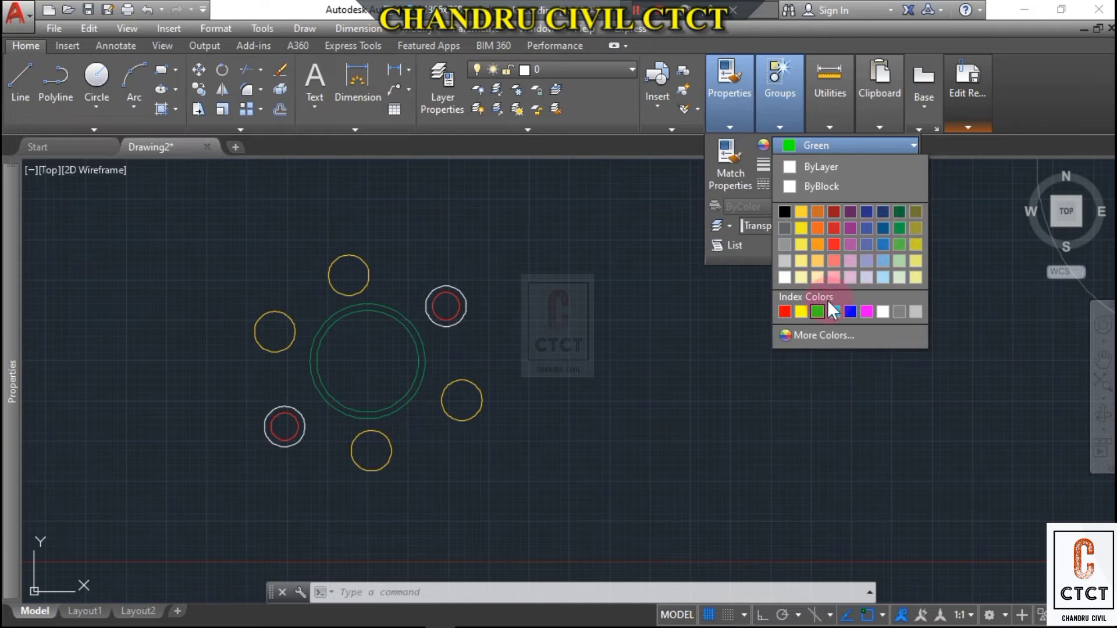
click(784, 311)
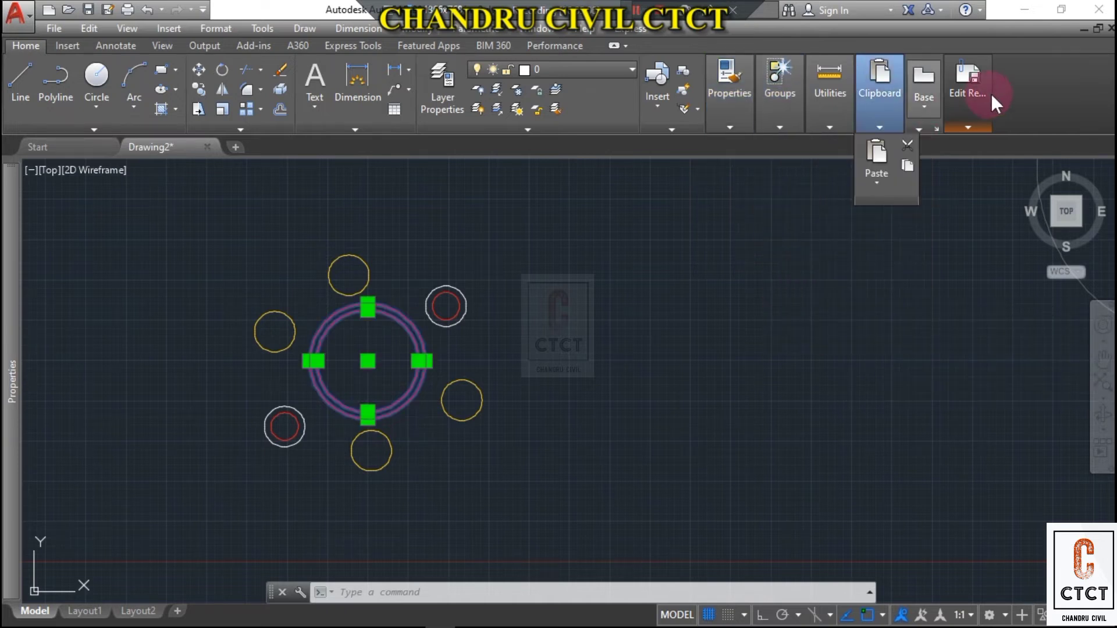
Step: Save the recoloured table circles to the block definition and close the reference editing session
mouse_move(993, 96)
click(927, 159)
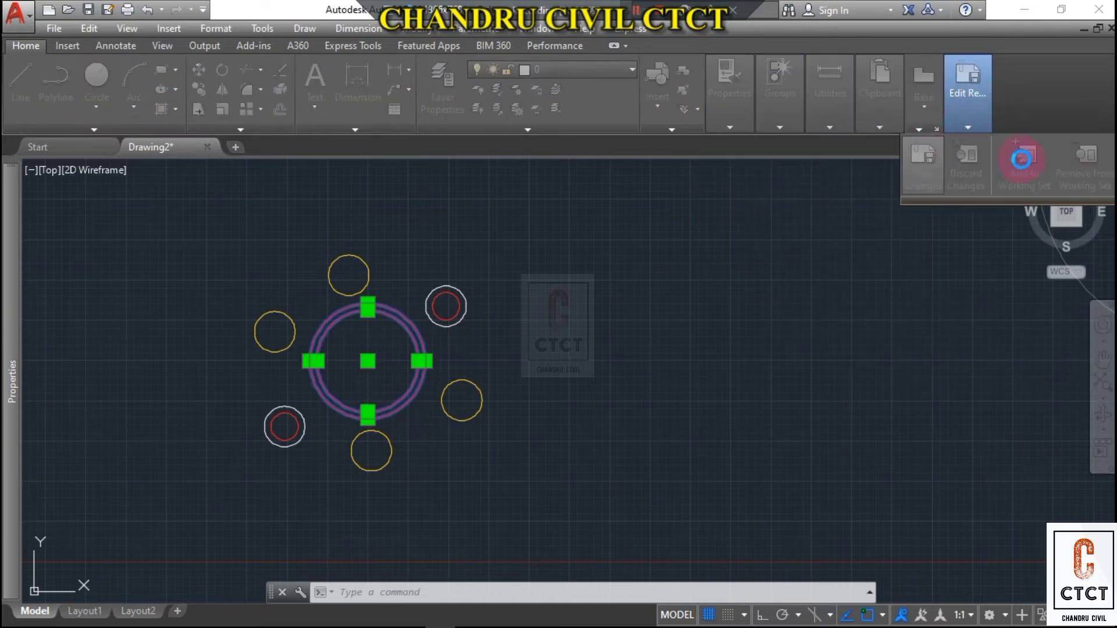
click(552, 361)
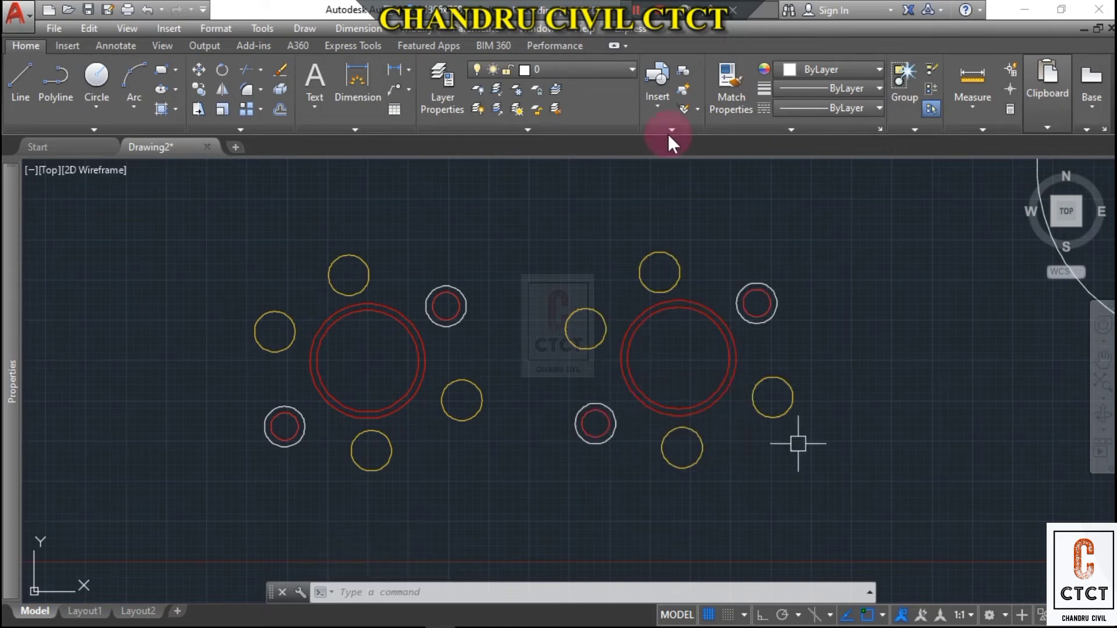
Step: Insert a third DINING TABLE block above the two existing ones at scale 1 and rotation 0
click(657, 84)
click(665, 165)
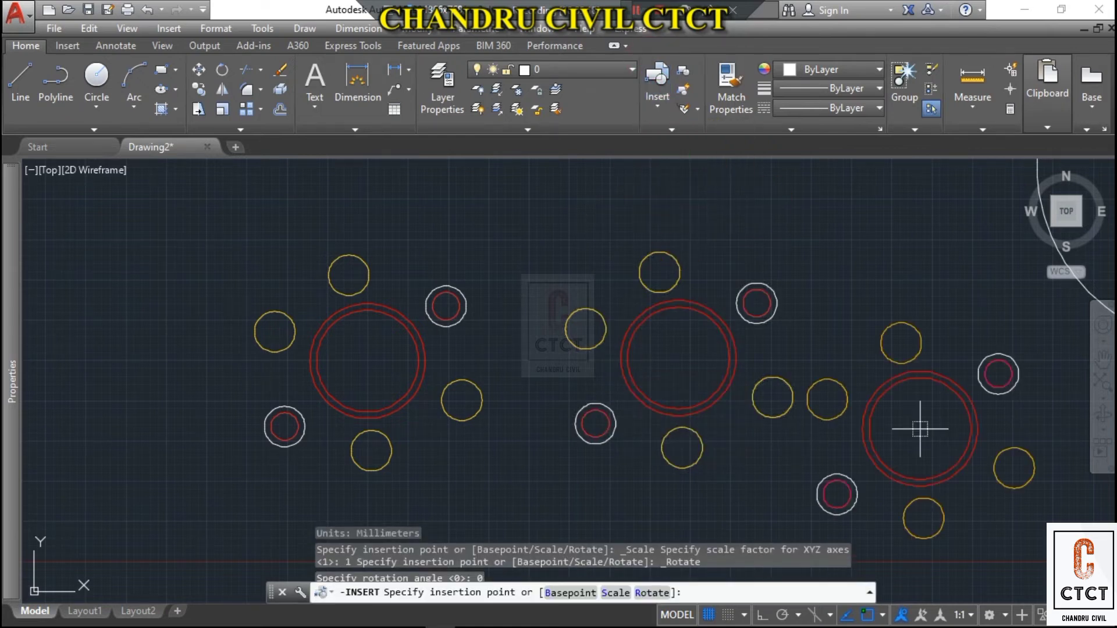
scroll(924, 424, down, 4)
click(758, 284)
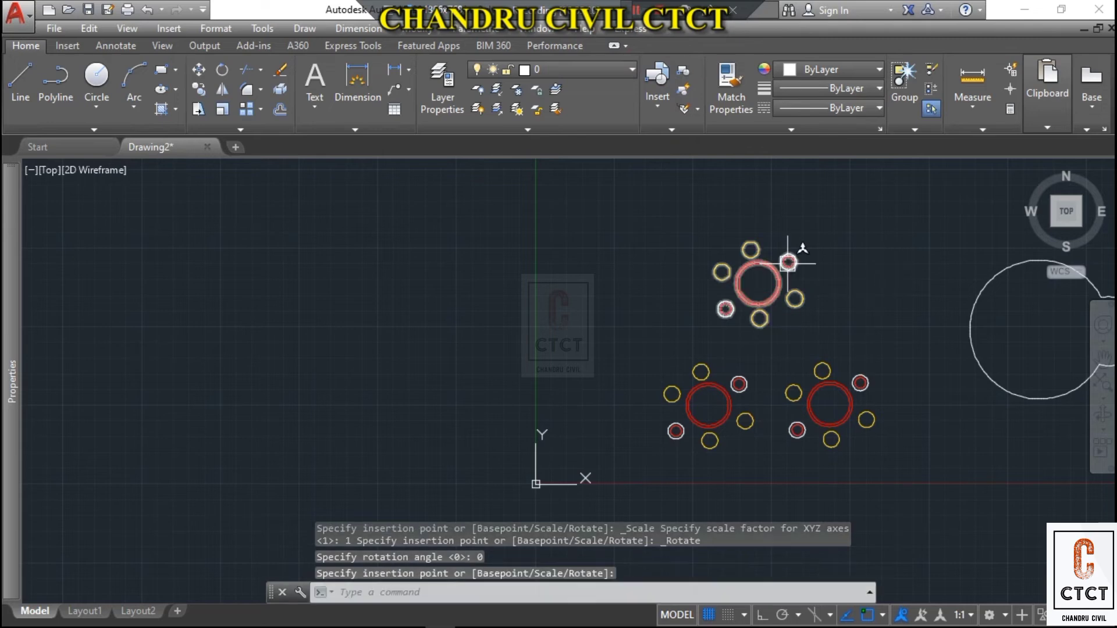
middle_drag(846, 296, 818, 297)
scroll(818, 297, up, 2)
scroll(752, 290, down, 2)
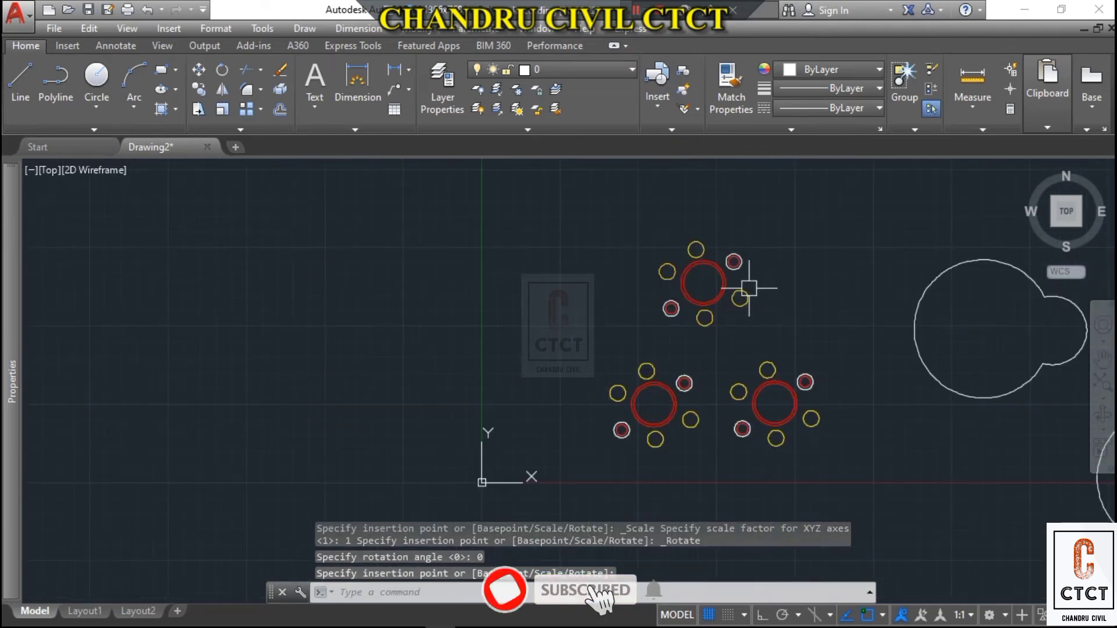
middle_drag(749, 288, 654, 281)
scroll(716, 281, up, 2)
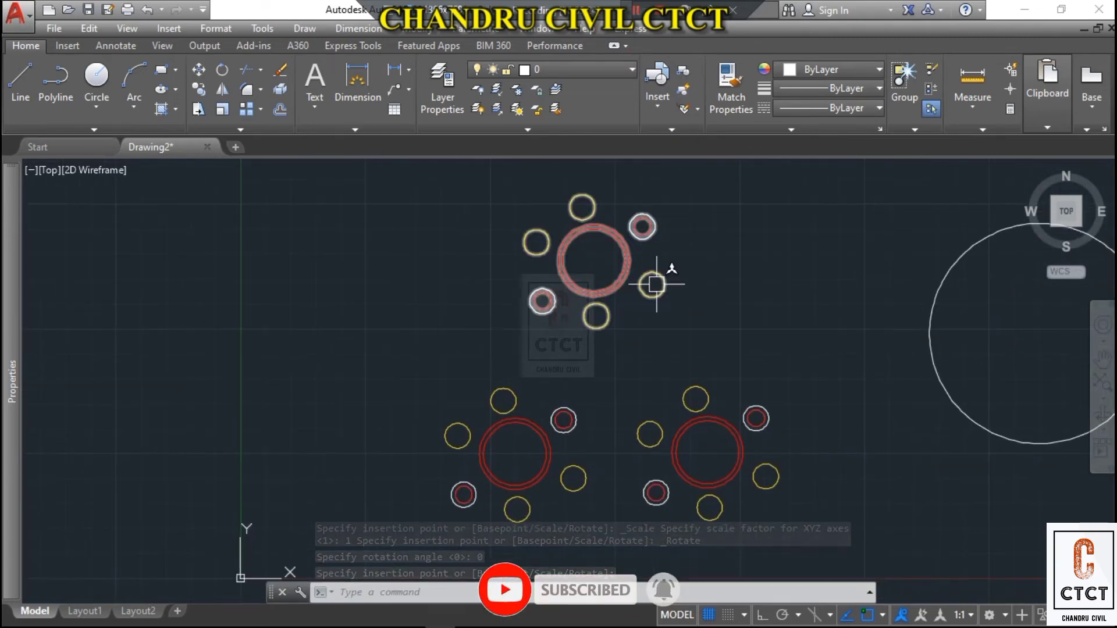
Step: Explode the uppermost DINING TABLE block into its individual circles
click(629, 273)
right_click(629, 274)
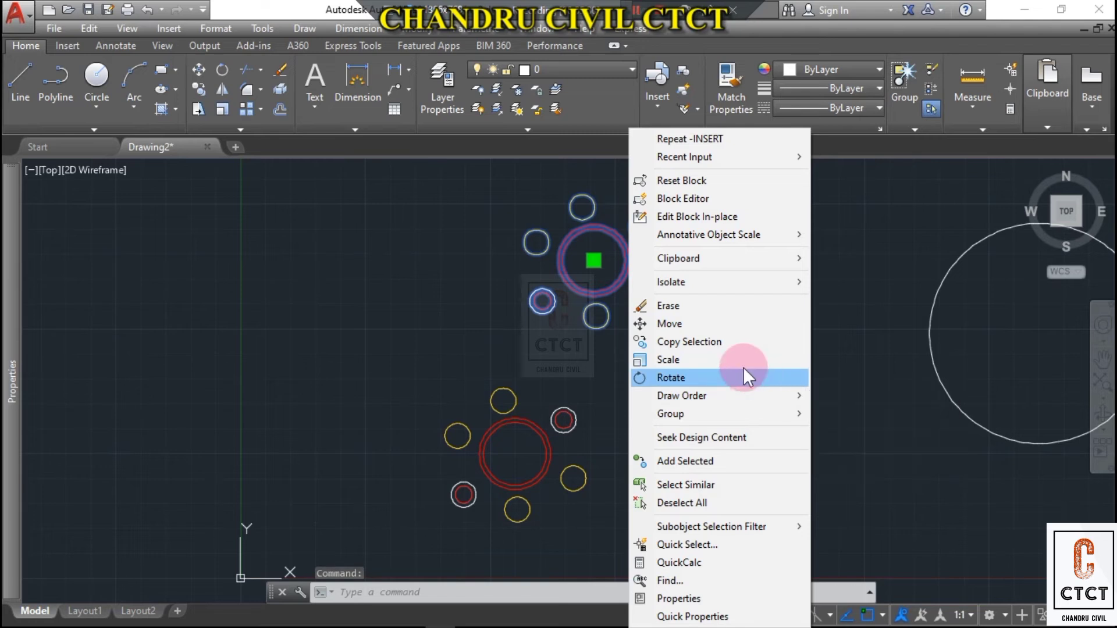
click(545, 262)
click(544, 263)
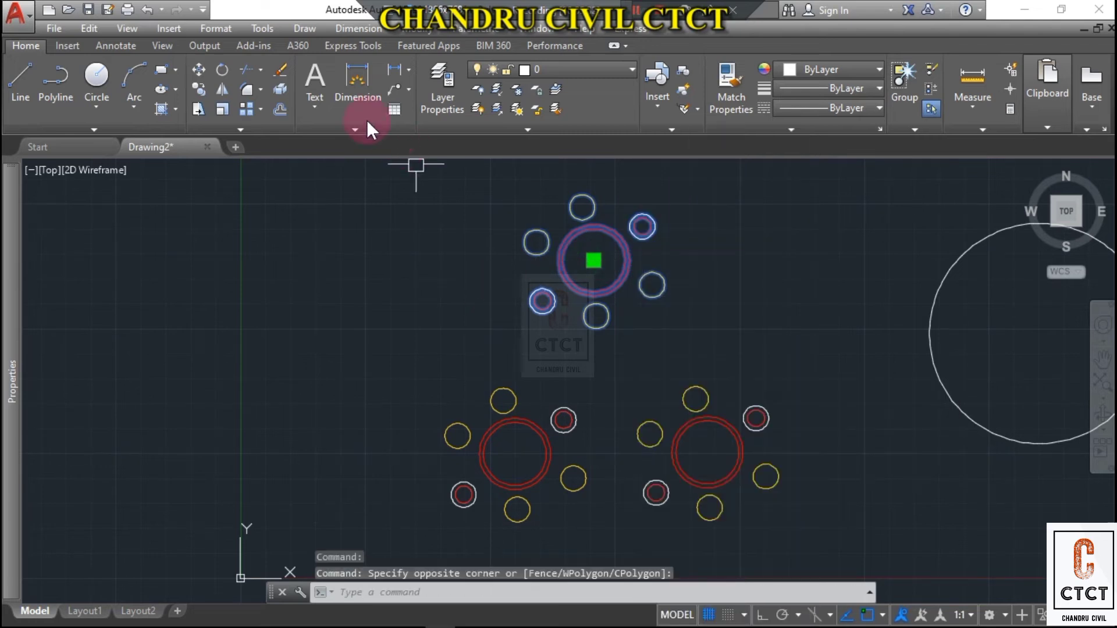
click(284, 88)
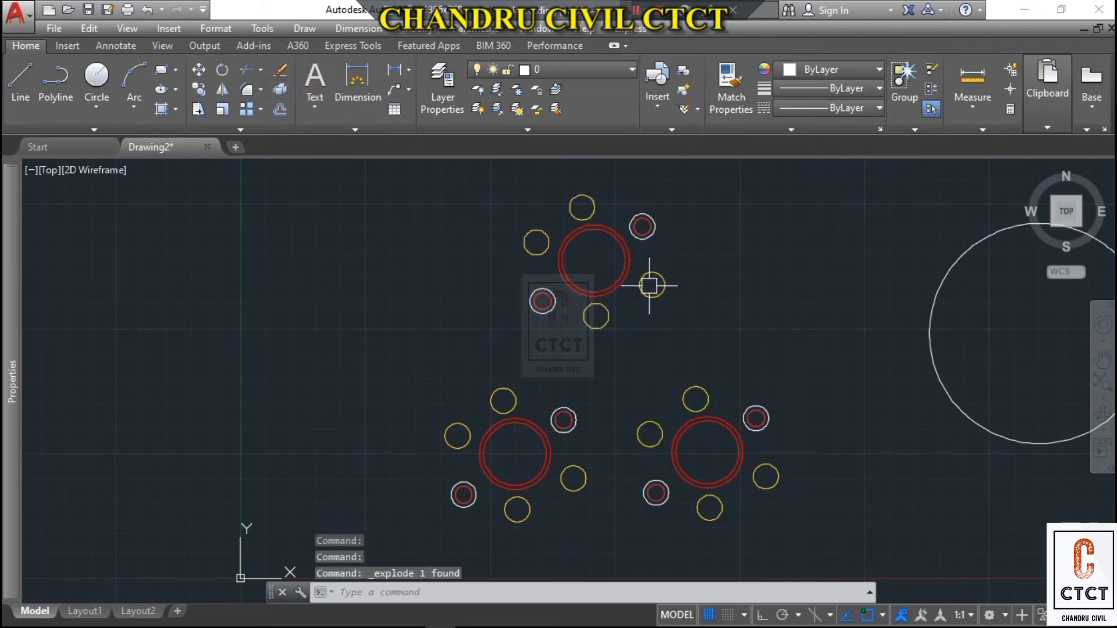
Step: Define a new block named KJJK from all the circles of the exploded table, converting them to the block
click(598, 316)
click(545, 301)
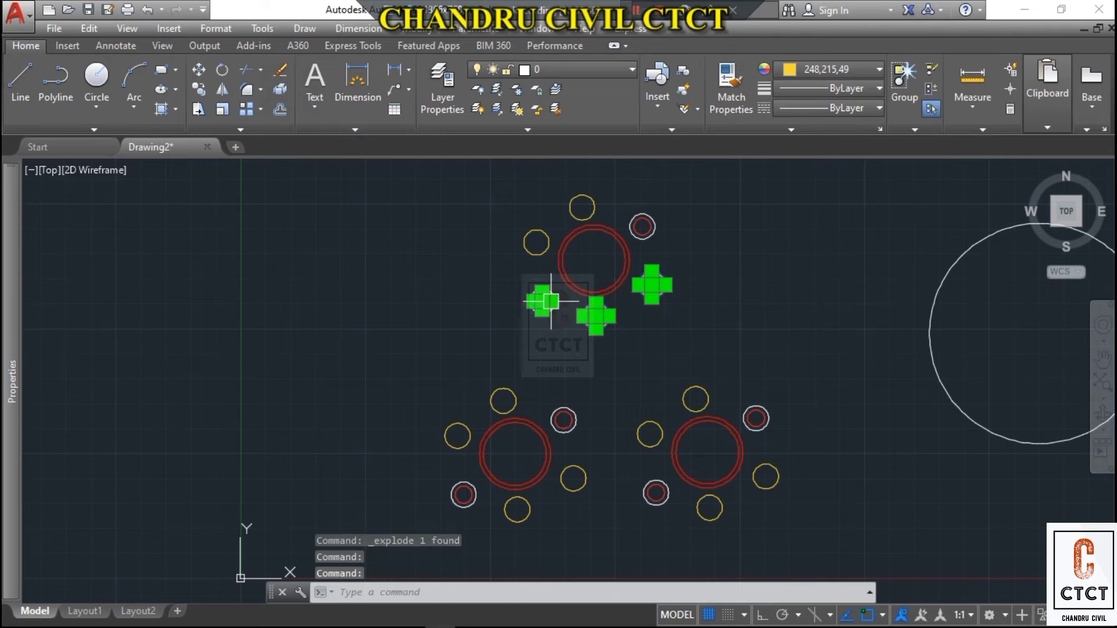
click(536, 242)
click(582, 207)
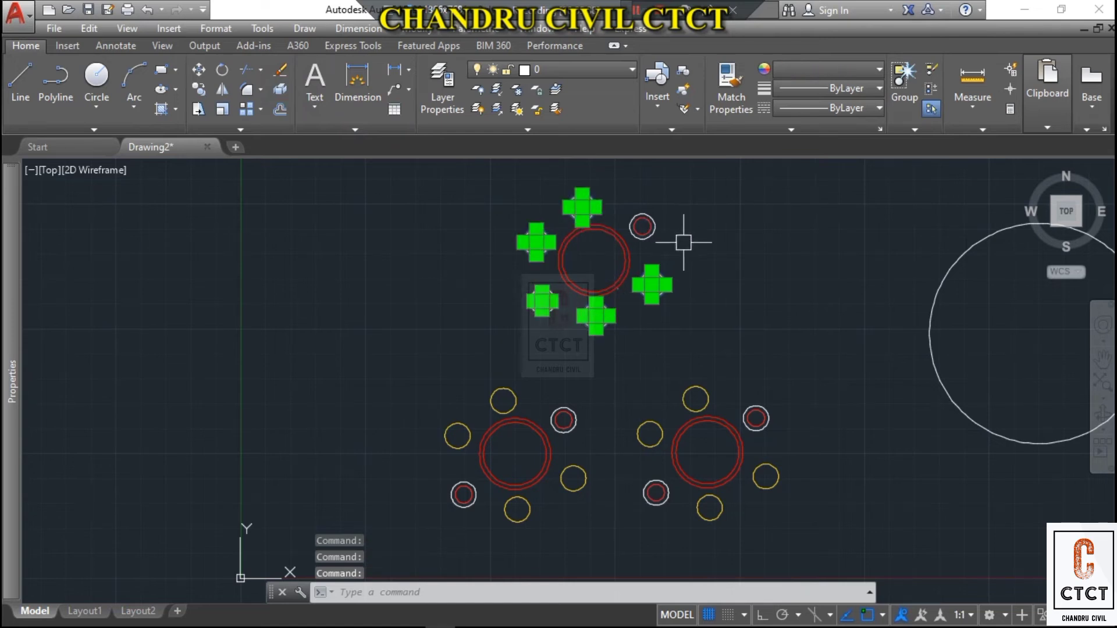
click(643, 227)
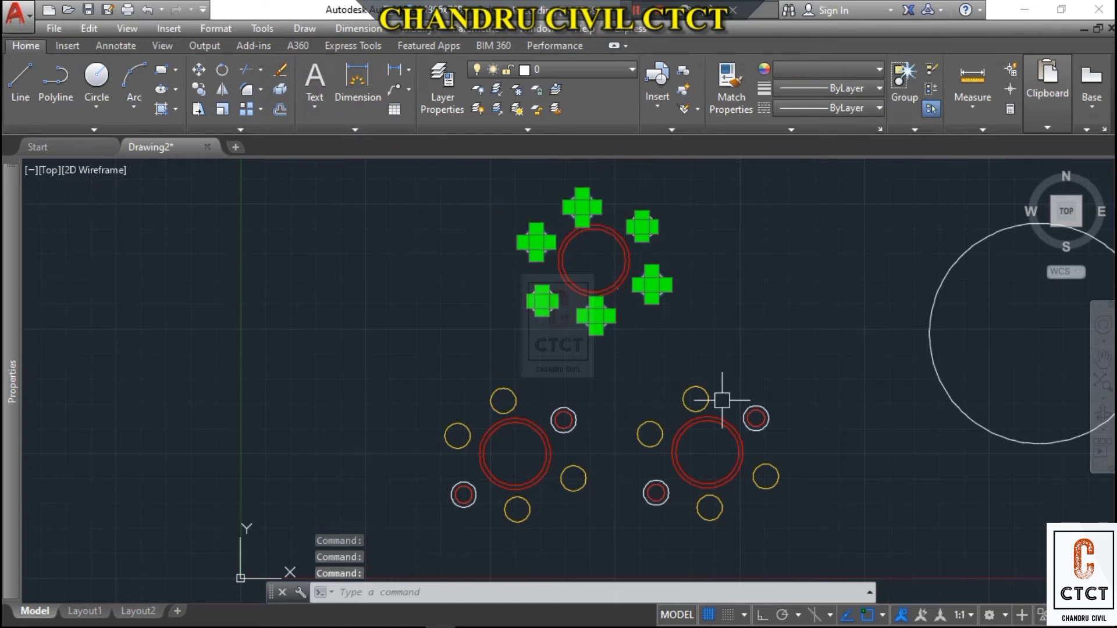
click(452, 160)
click(732, 381)
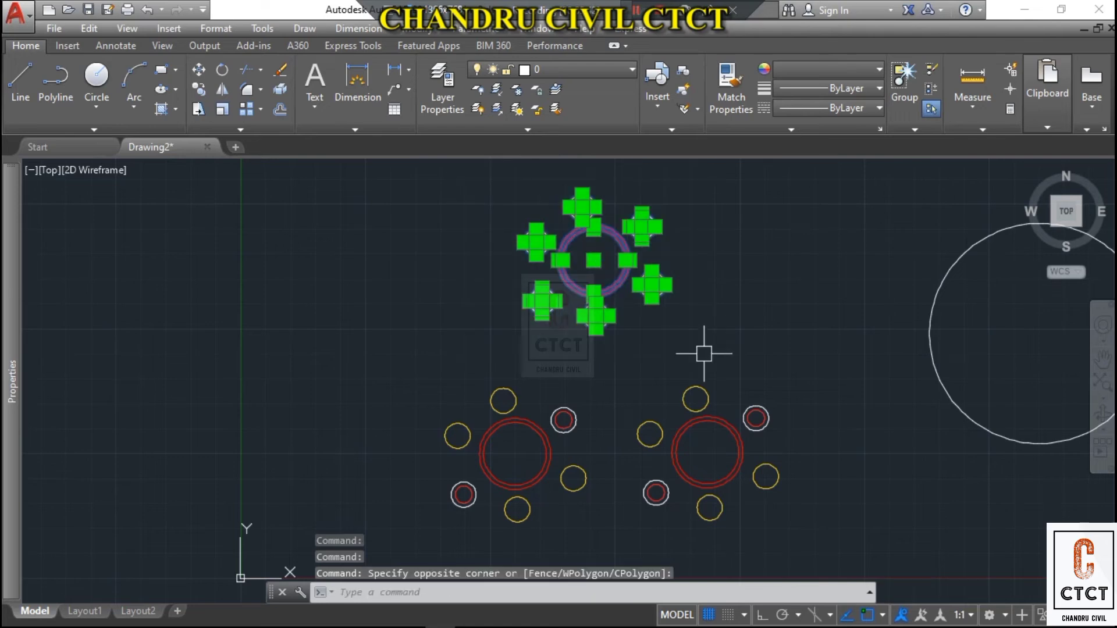
text(b)
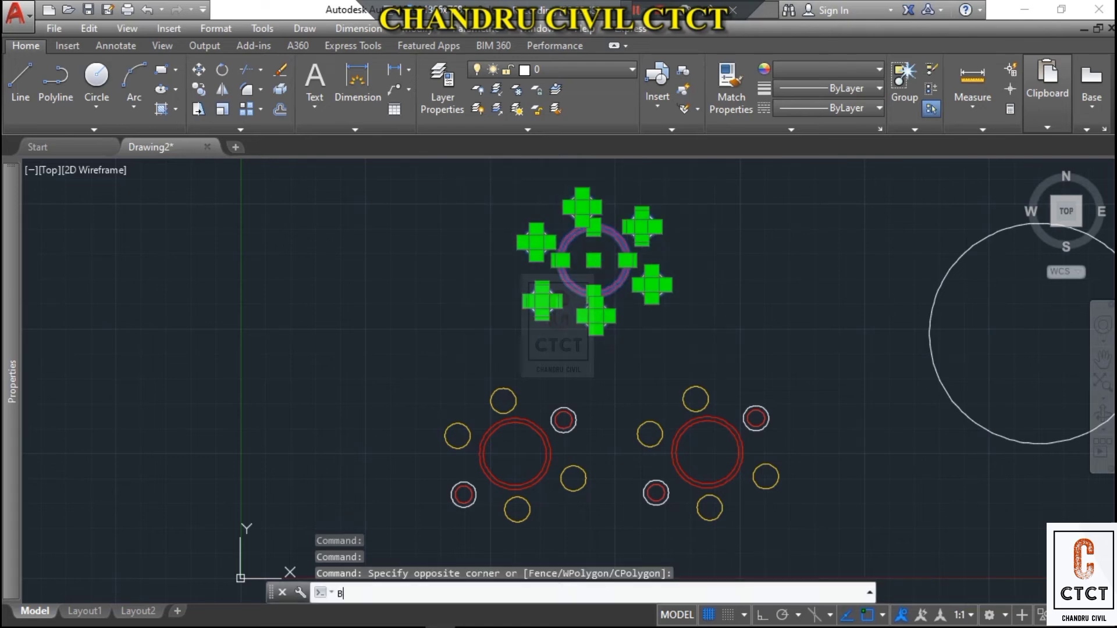
key(Return)
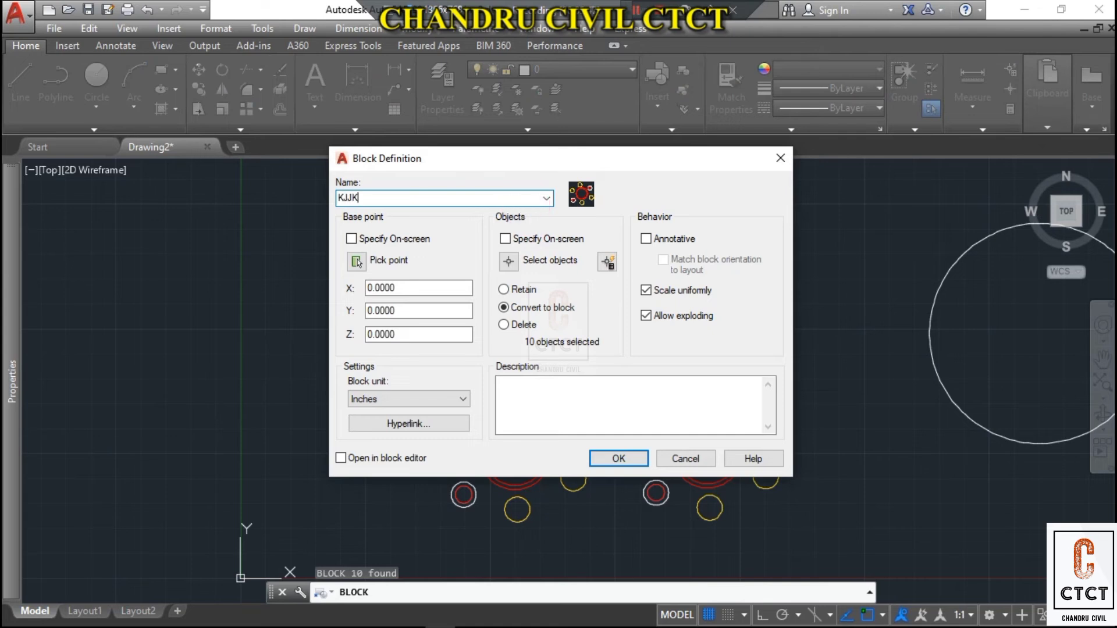
click(617, 458)
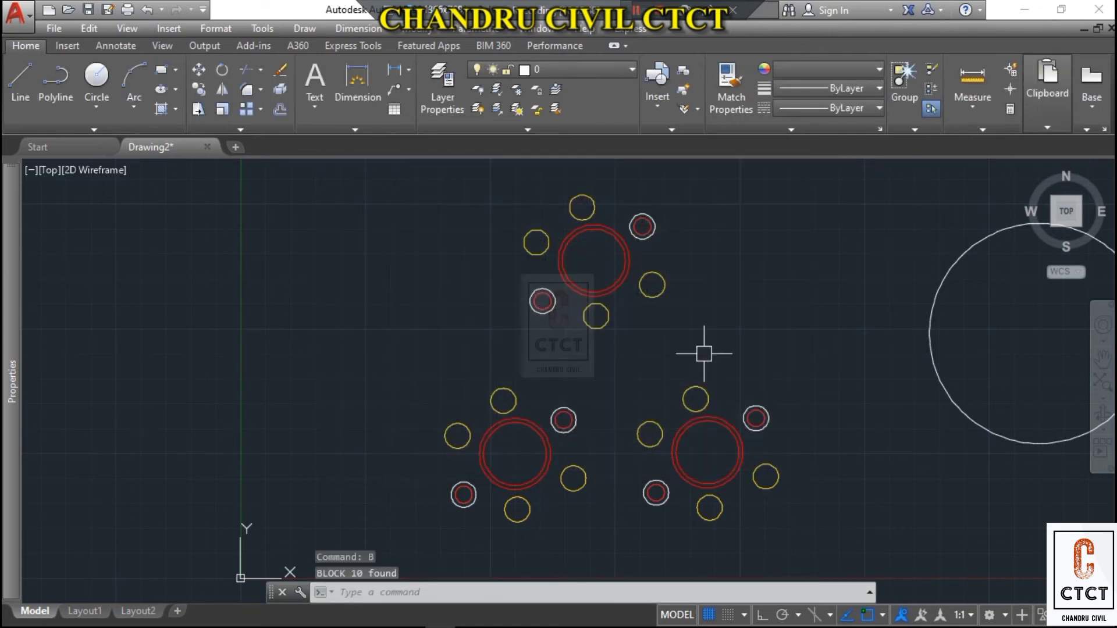
Step: Insert a KJJK block at scale 1 and rotation 0, up and to the right of the existing tables
click(649, 90)
click(779, 162)
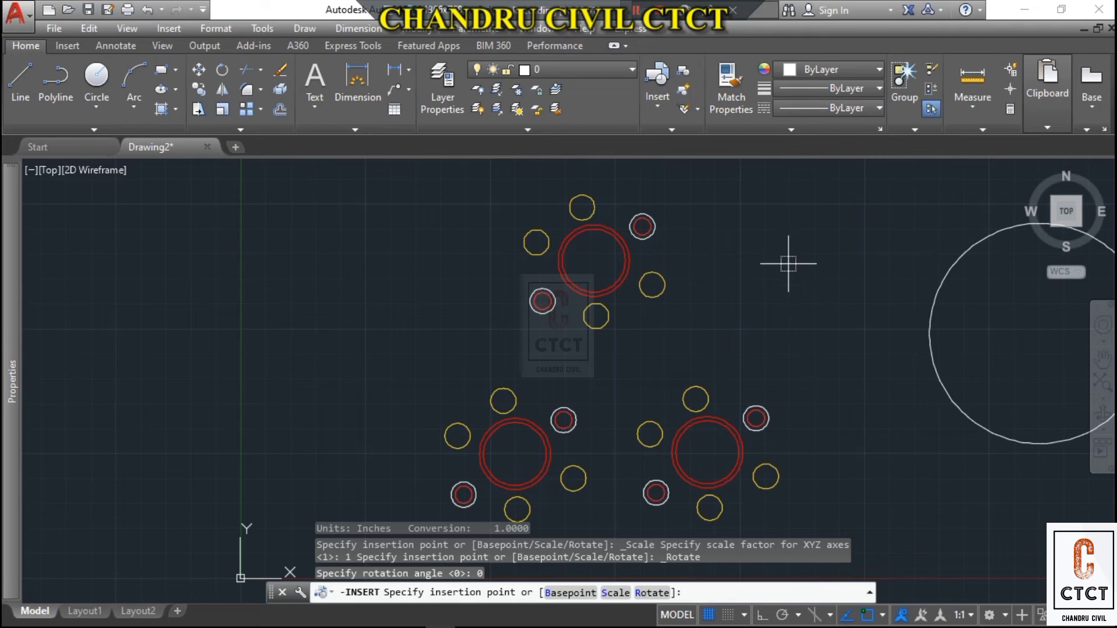
click(652, 92)
click(792, 160)
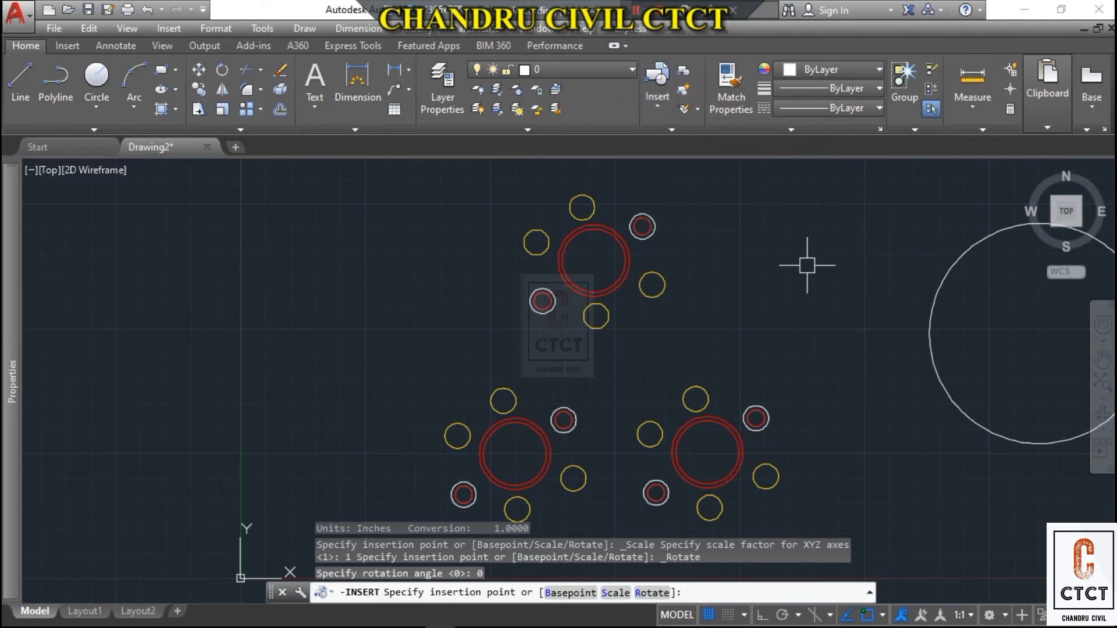
click(807, 266)
Step: Insert another KJJK block at scale 1 and rotation 0, farther up and to the right of the previous insertion
click(661, 87)
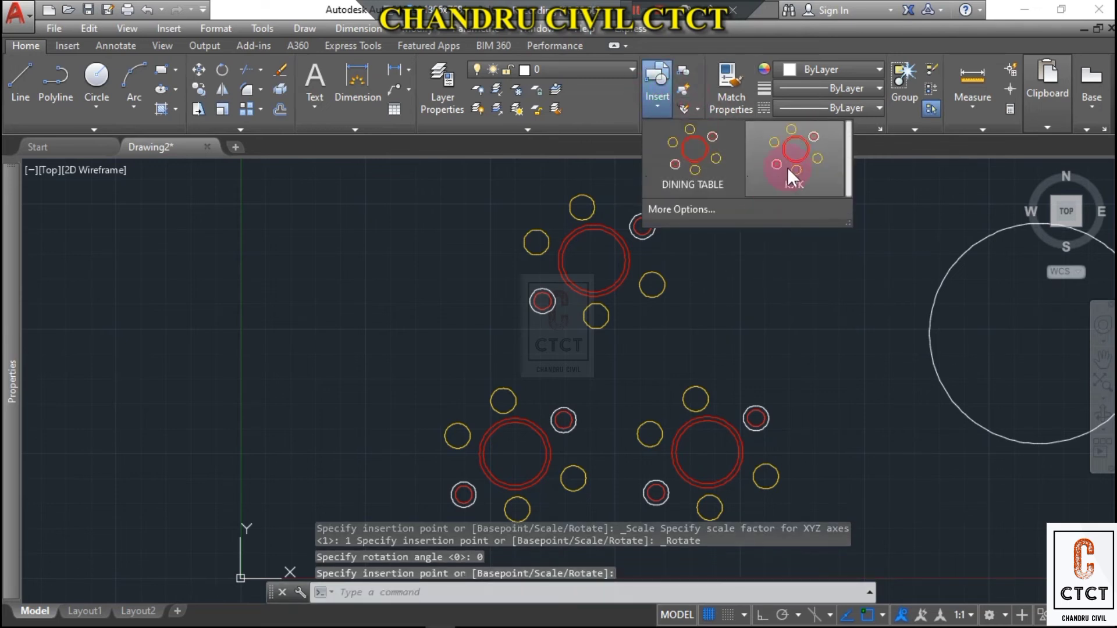
click(789, 166)
scroll(782, 280, down, 4)
middle_drag(781, 280, 735, 309)
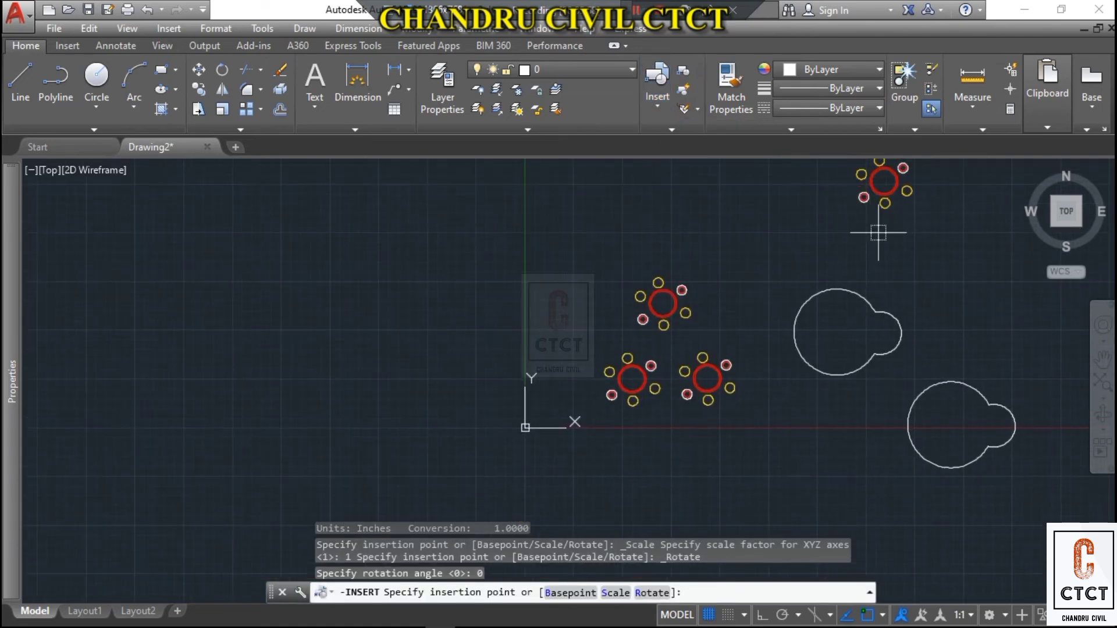
mouse_move(838, 251)
middle_down()
mouse_move(628, 431)
mouse_move(559, 459)
middle_up()
click(671, 445)
Step: Start editing the nearer of the two inserted KJJK blocks in place, with all nested objects selected automatically
middle_drag(589, 394, 670, 307)
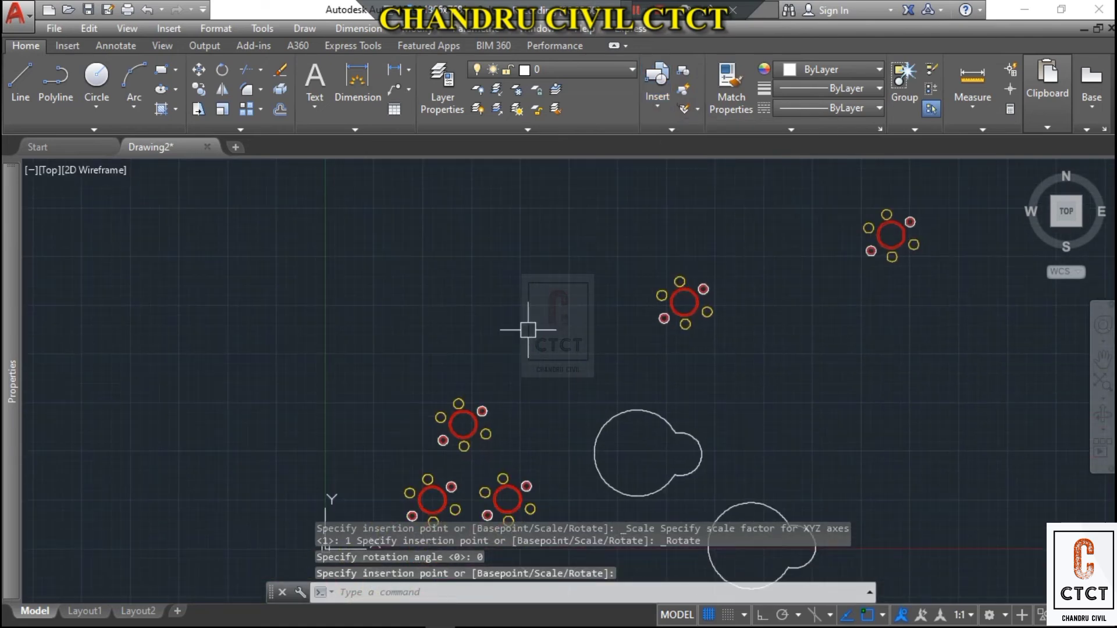
scroll(510, 312, down, 4)
scroll(593, 356, up, 2)
middle_drag(591, 295, 671, 378)
scroll(585, 345, up, 3)
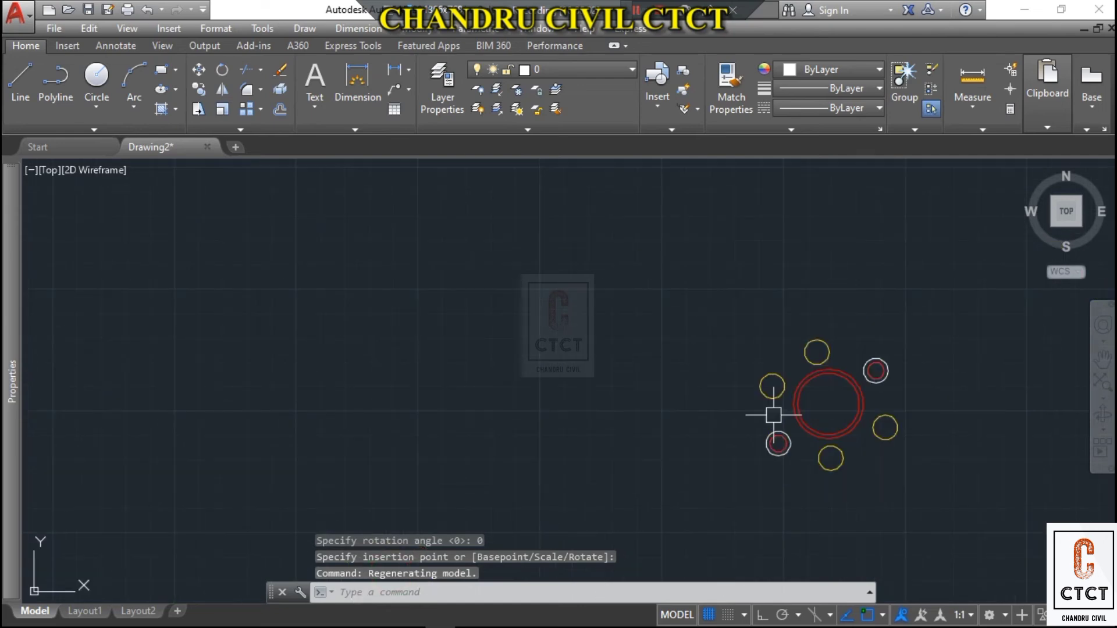
scroll(838, 416, down, 1)
middle_drag(838, 417, 645, 252)
click(644, 245)
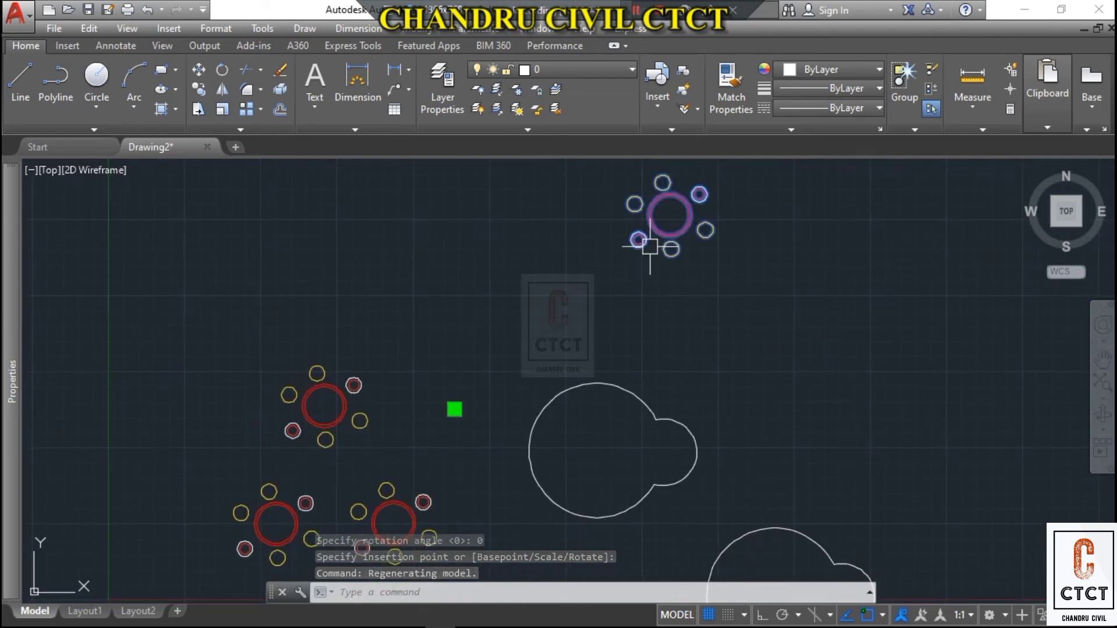
right_click(650, 246)
click(719, 217)
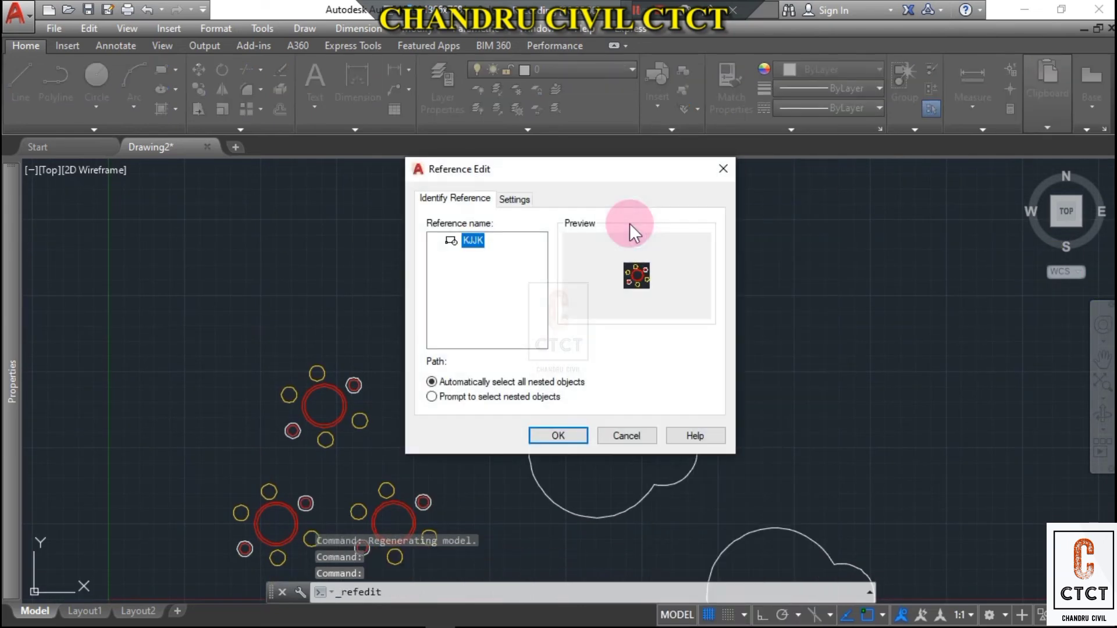
click(551, 434)
Step: Set the colour of all circles in the KJJK block to ByLayer
middle_drag(704, 295, 691, 366)
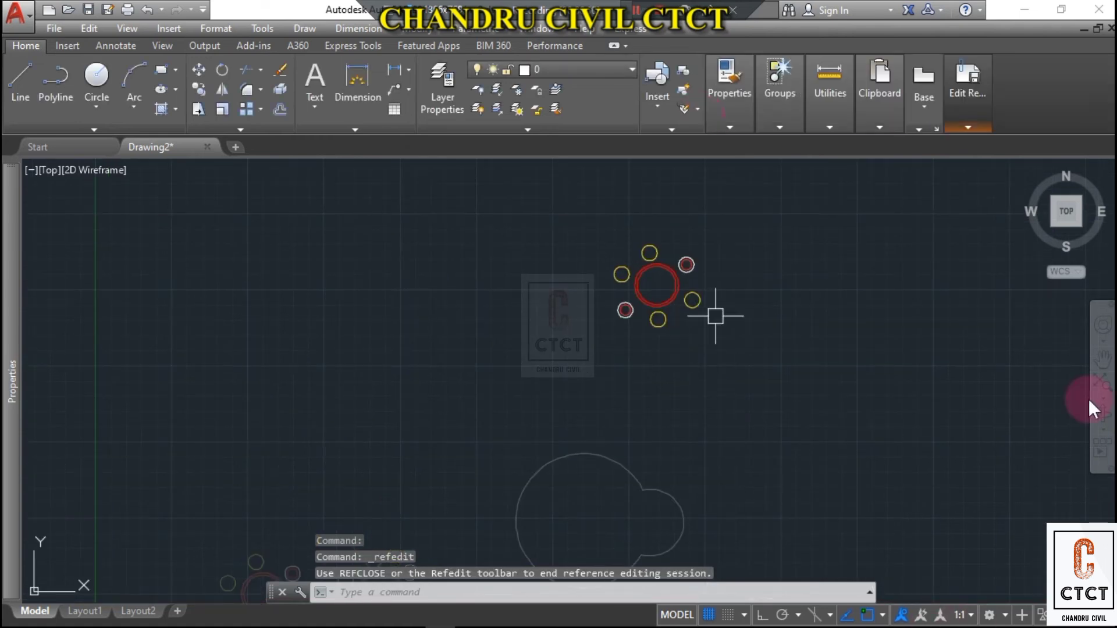
click(536, 217)
click(826, 403)
click(804, 123)
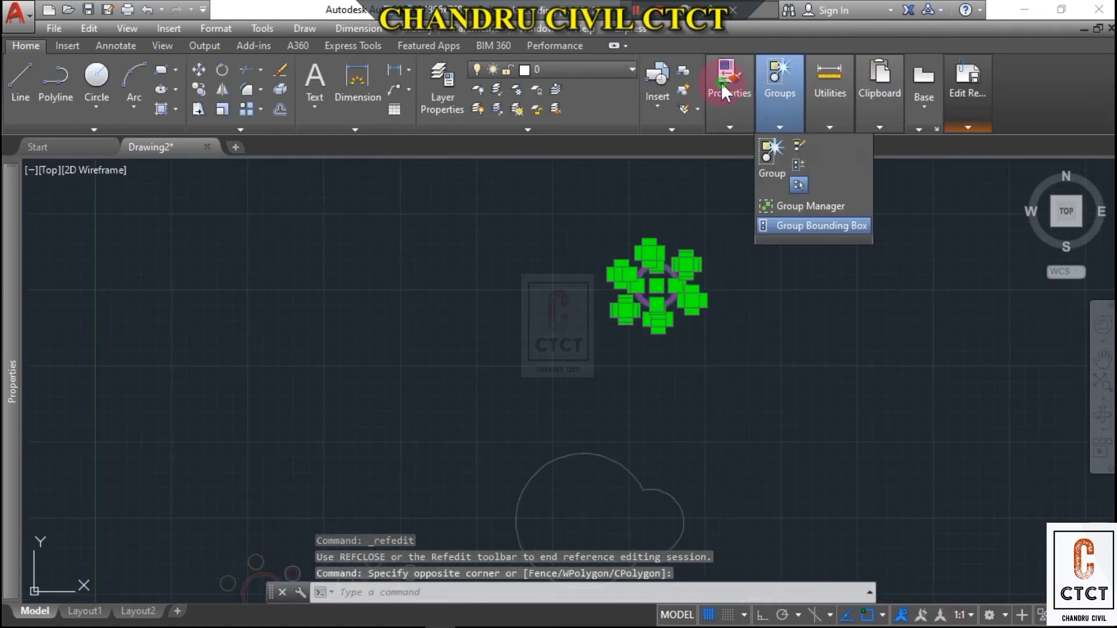
click(725, 84)
click(809, 147)
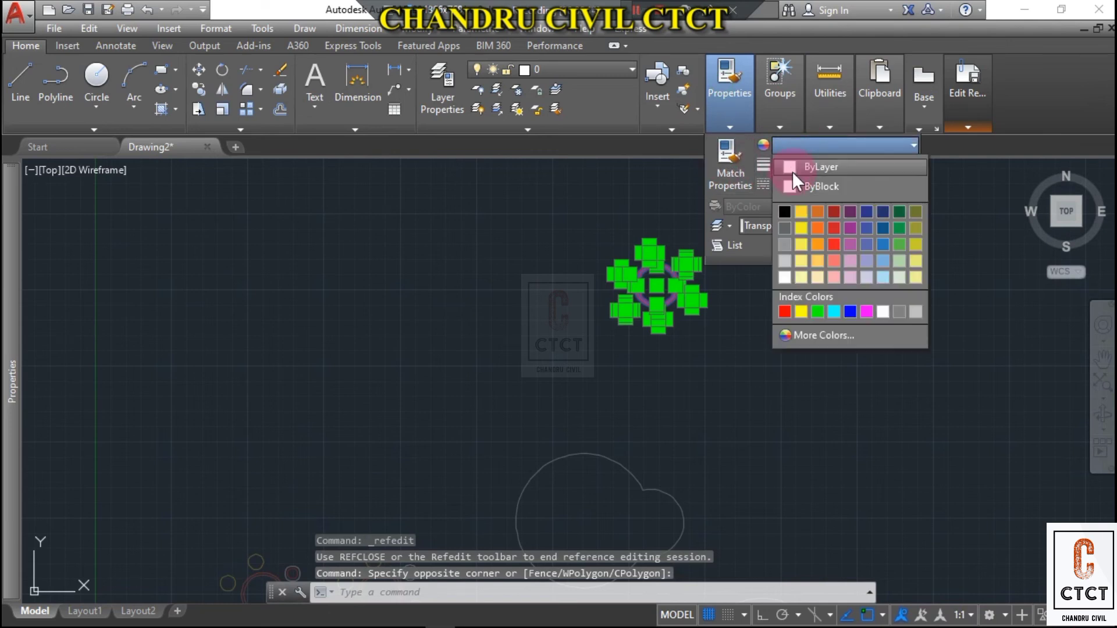
click(792, 172)
Step: Save the colour changes to the KJJK block definition and close the reference editing session
click(962, 108)
click(931, 163)
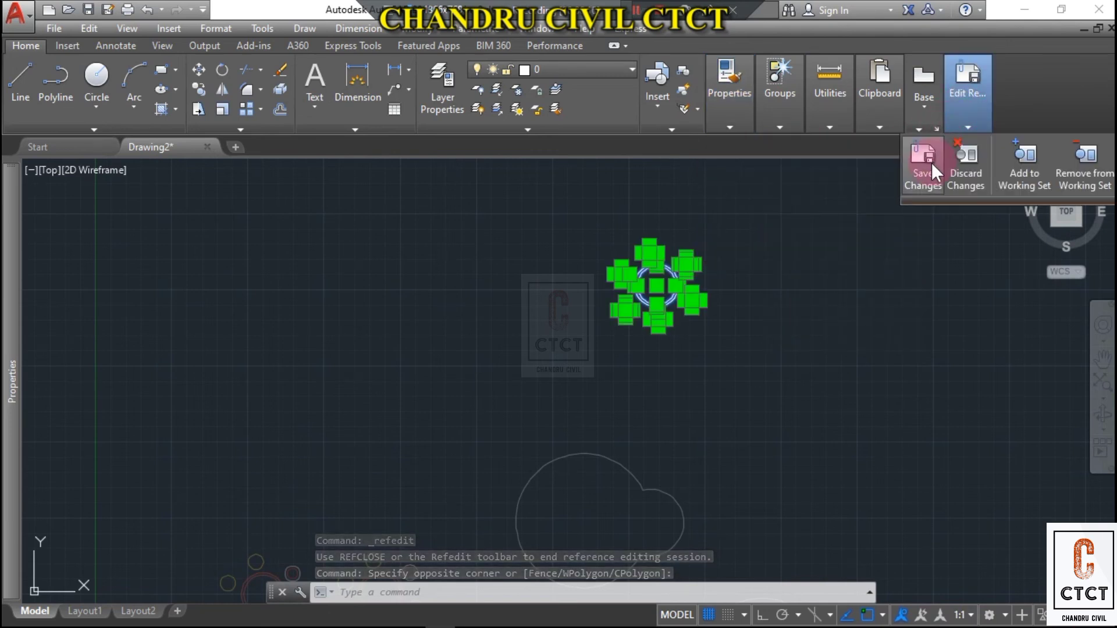
click(568, 362)
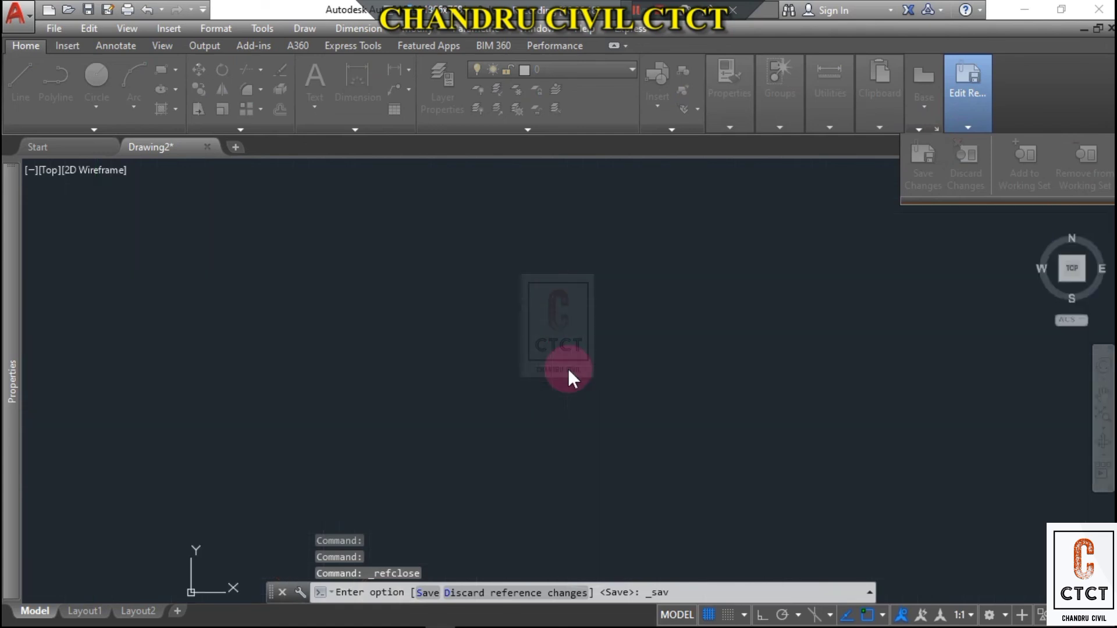
middle_drag(569, 396, 621, 300)
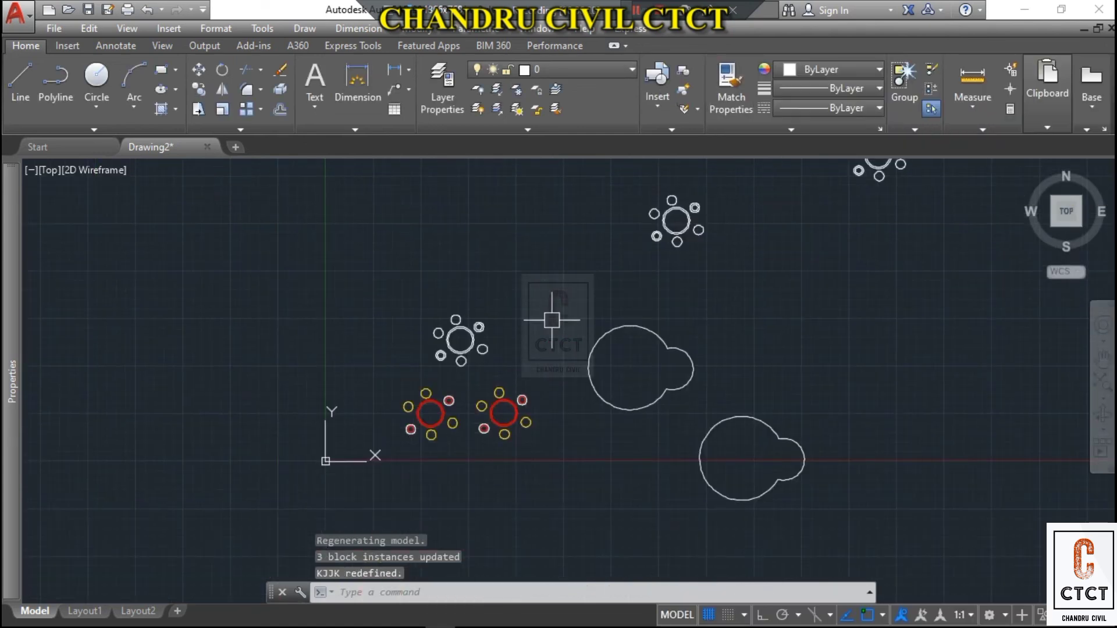
click(661, 107)
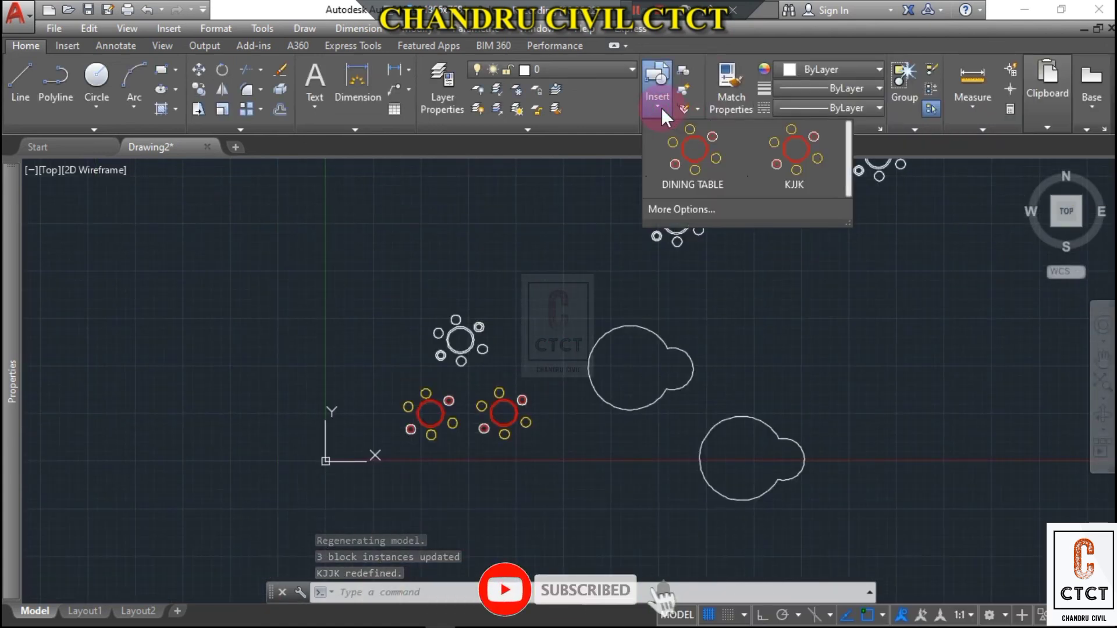
click(628, 268)
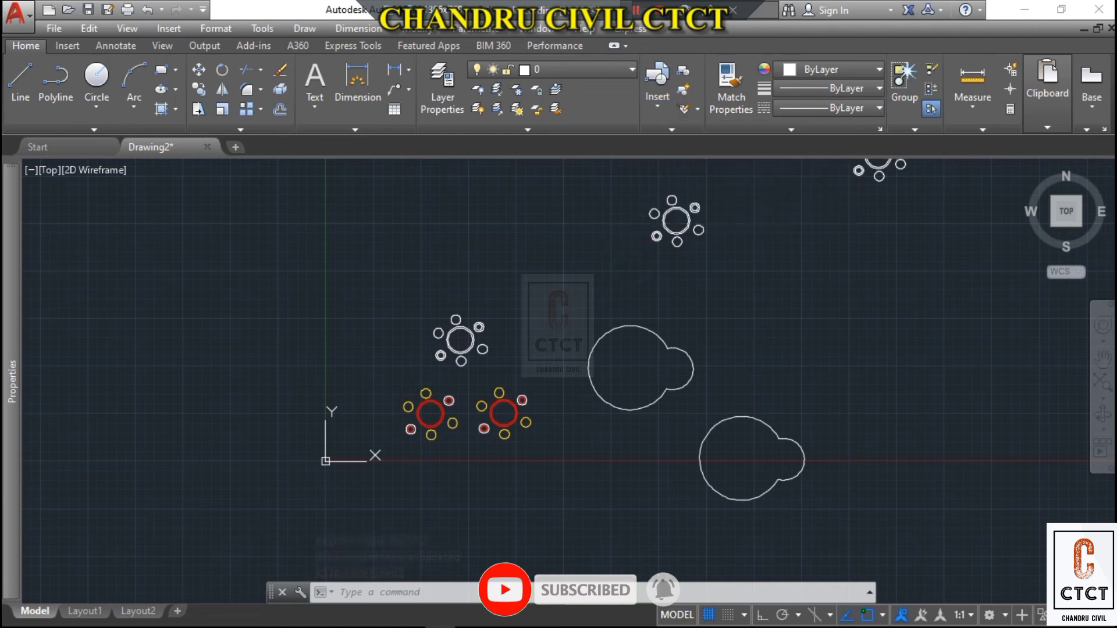
middle_drag(757, 290, 686, 375)
middle_drag(605, 433, 645, 406)
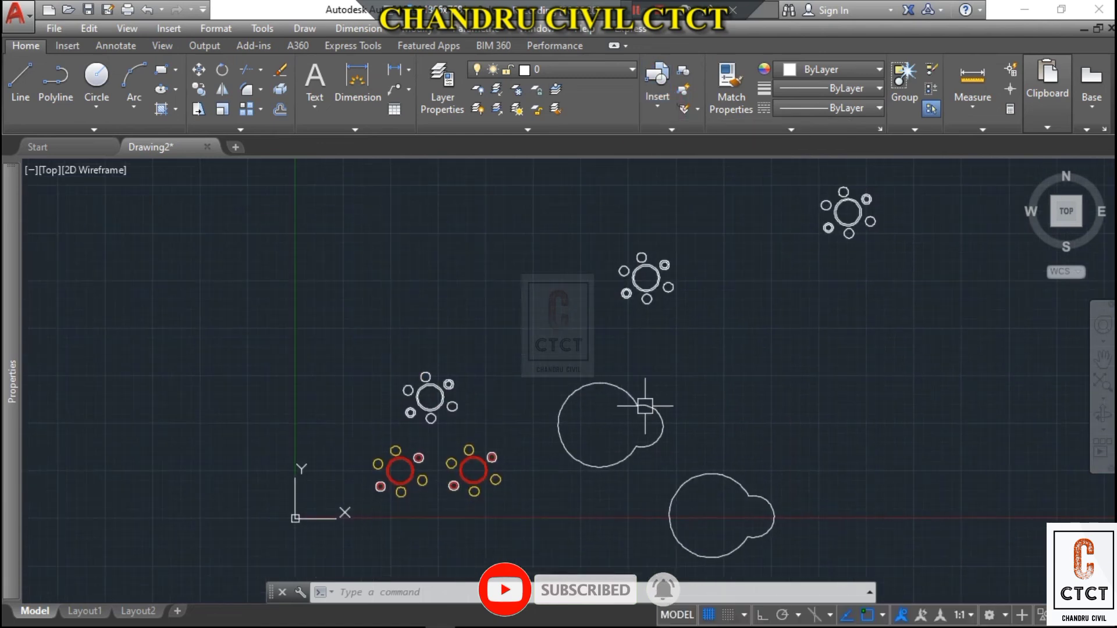
mouse_move(645, 406)
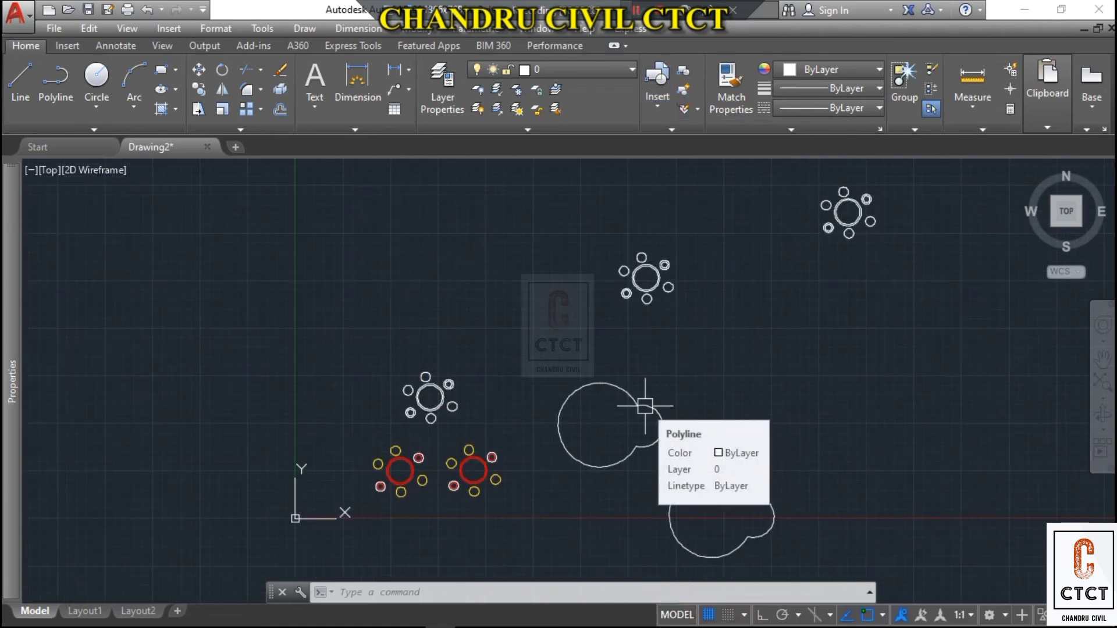